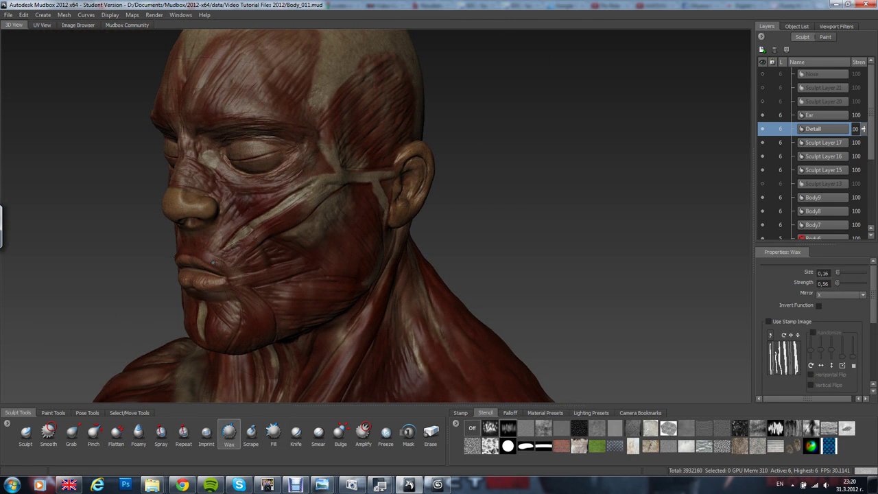
Orbit the bust, then list its Diffuse paint layers instead of the sculpt layers
alt+drag(215, 262, 276, 230)
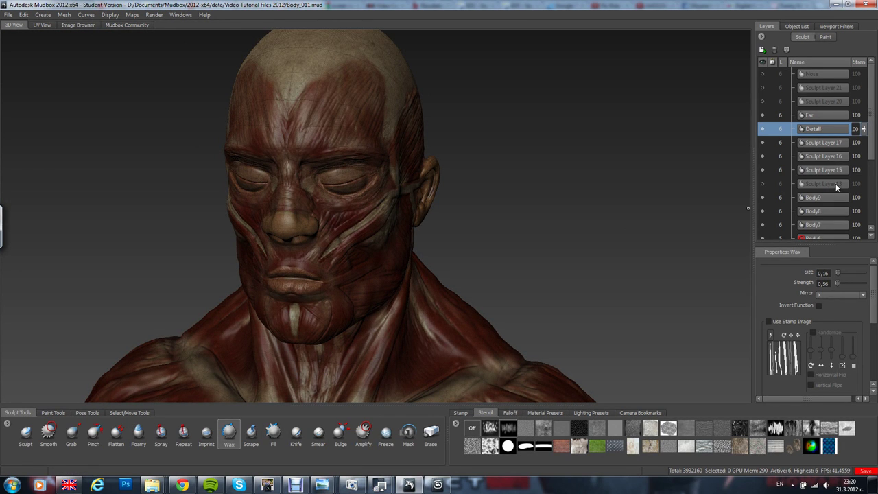
click(825, 36)
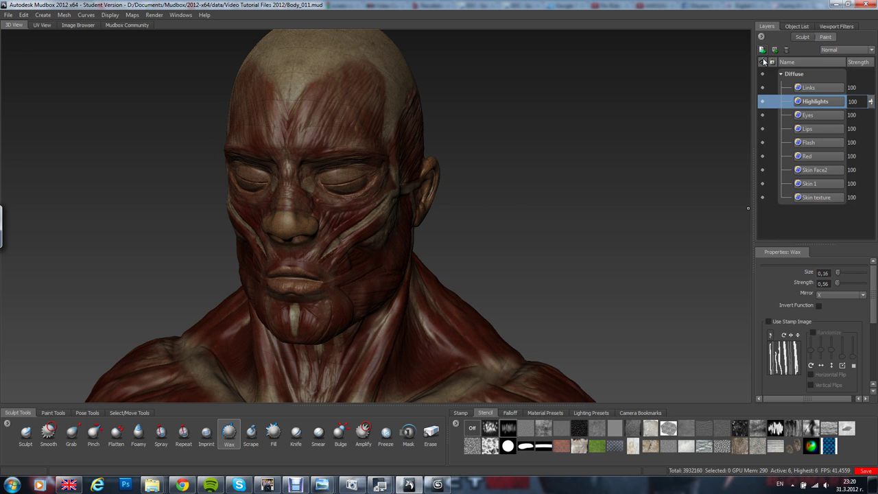
Create a paint layer named Gloss on the Gloss channel at 1024 texture size
click(762, 49)
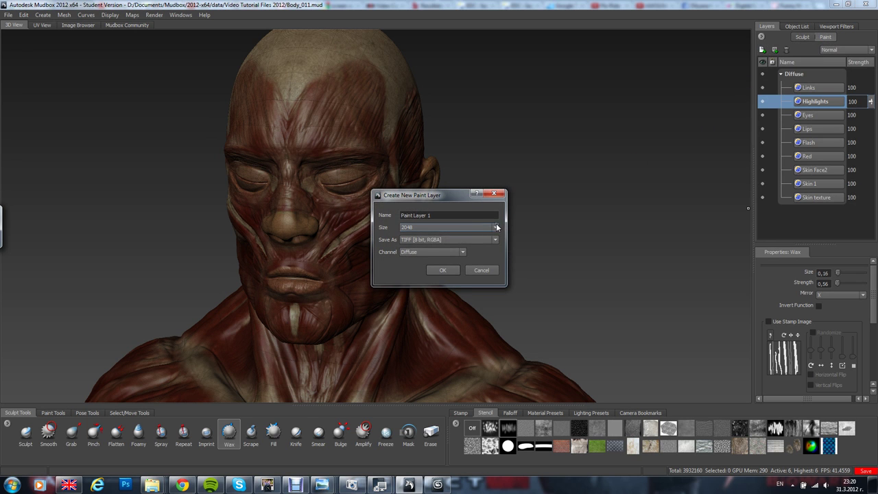
click(462, 252)
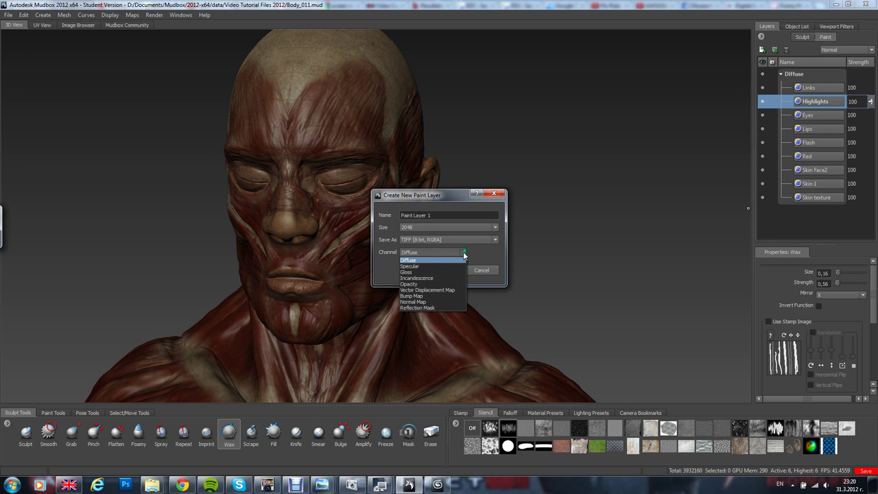
click(435, 272)
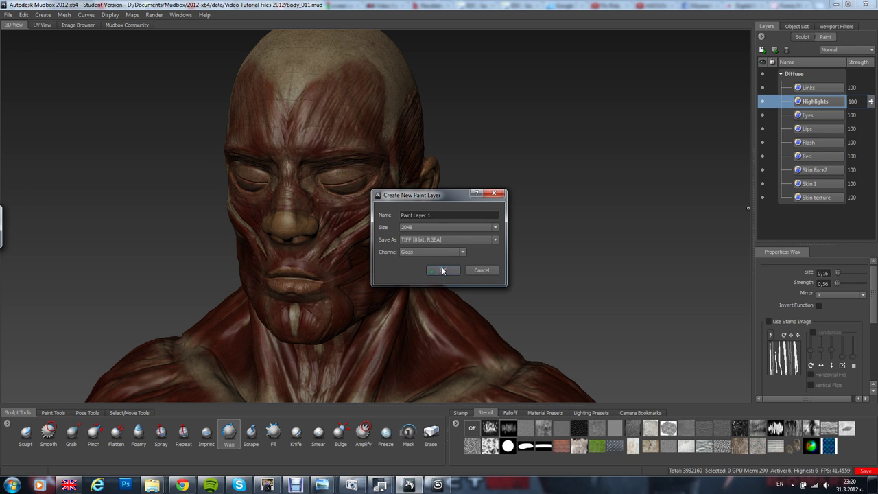
click(414, 227)
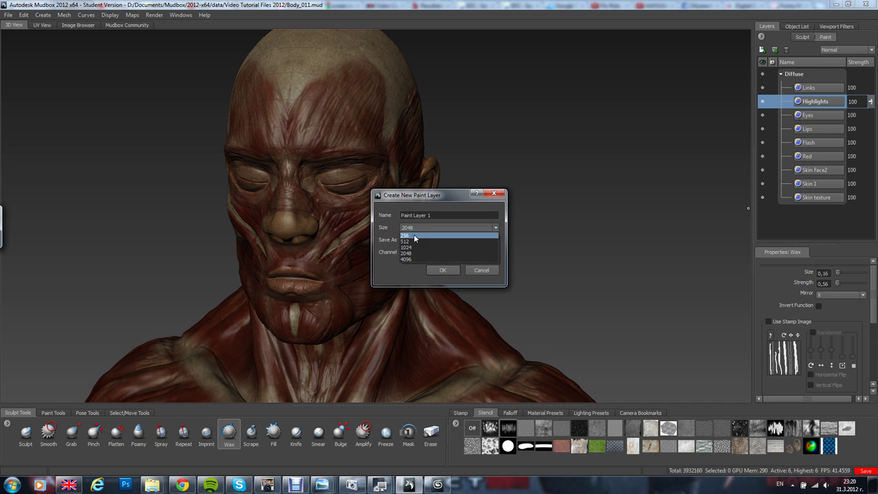
click(413, 248)
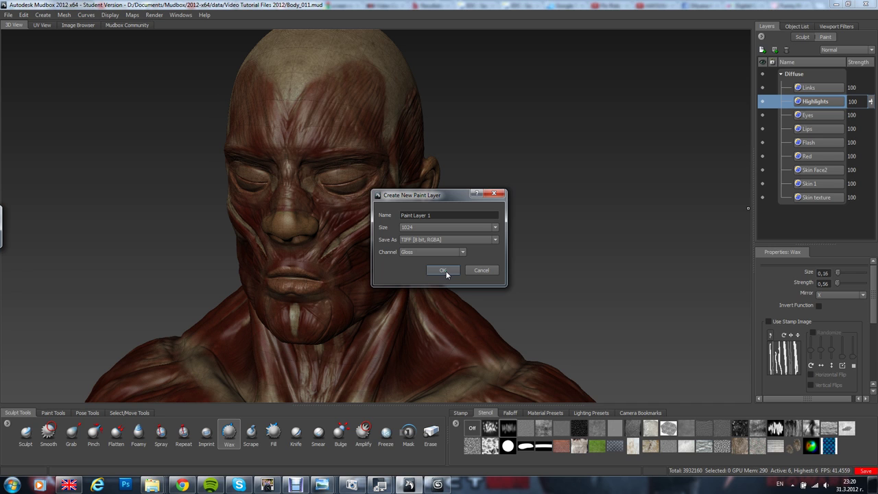
drag(433, 216, 363, 218)
text(Gloss)
click(443, 271)
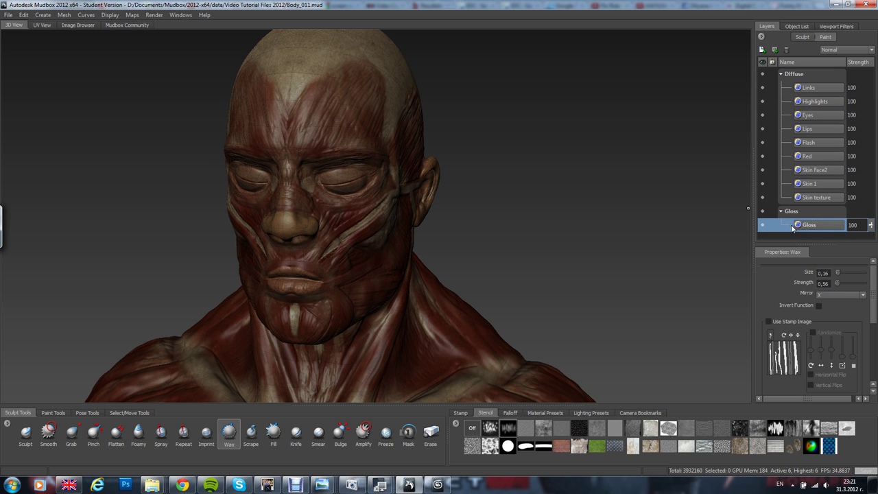
Select the Pencil paint tool and set its colour to white
click(53, 413)
click(143, 433)
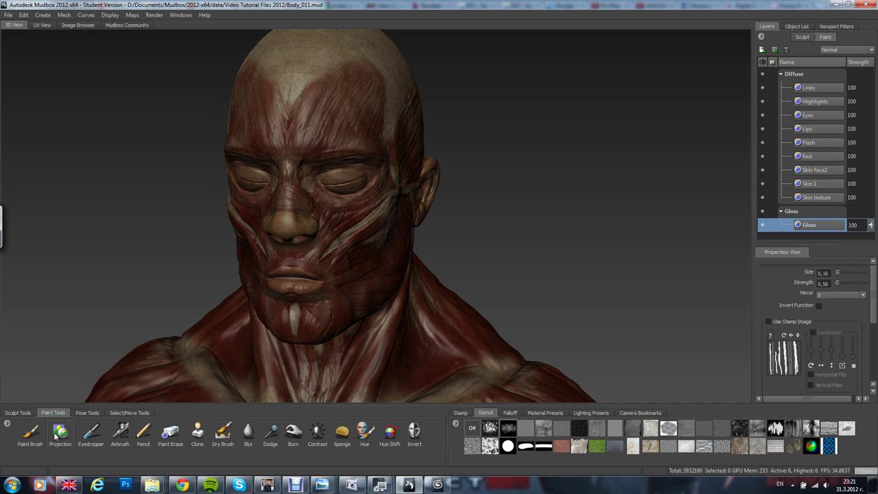
click(841, 273)
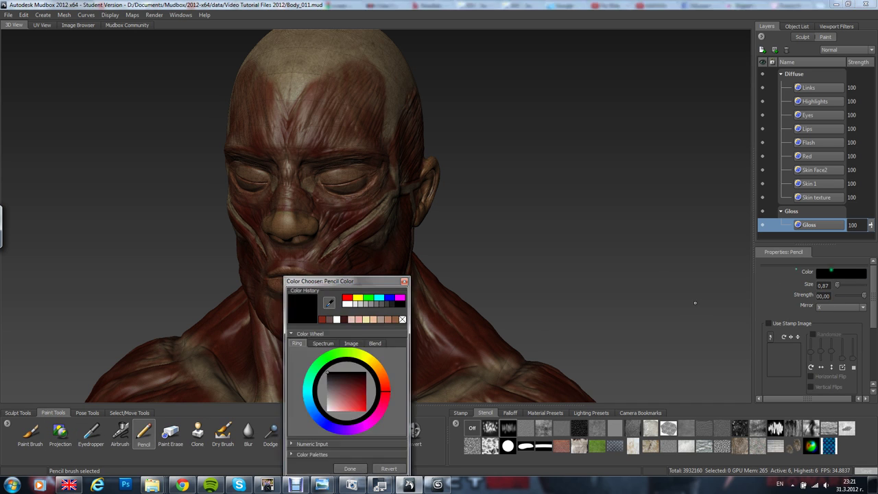
click(346, 305)
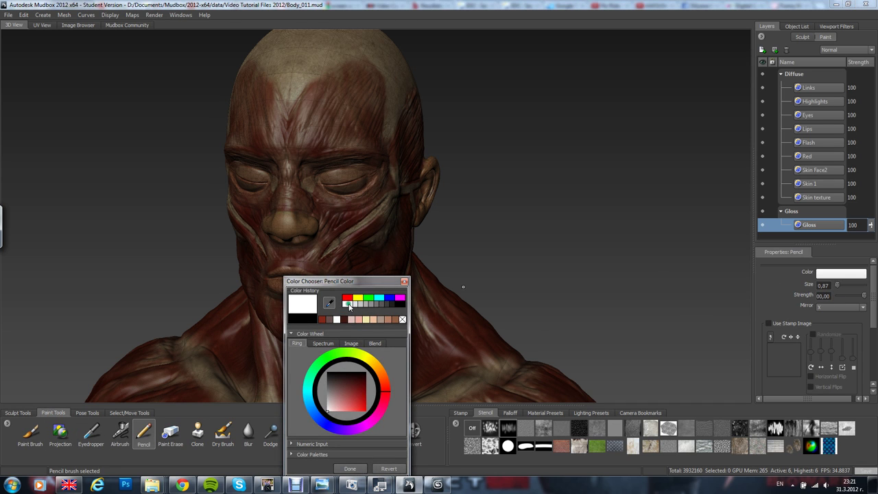
drag(346, 282, 424, 192)
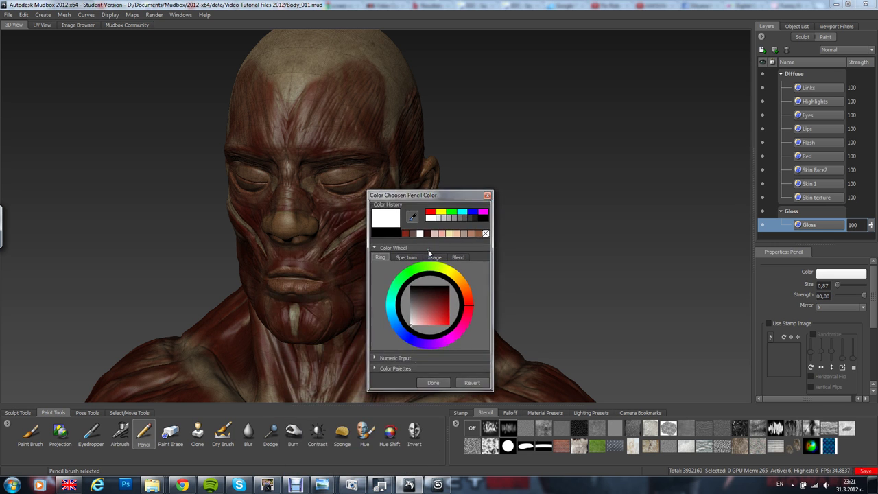
click(429, 379)
Orbit around the bust to inspect the face, neck, back, chin and torso flank
alt+drag(398, 323, 332, 295)
alt+right_drag(333, 295, 323, 350)
alt+drag(323, 351, 271, 294)
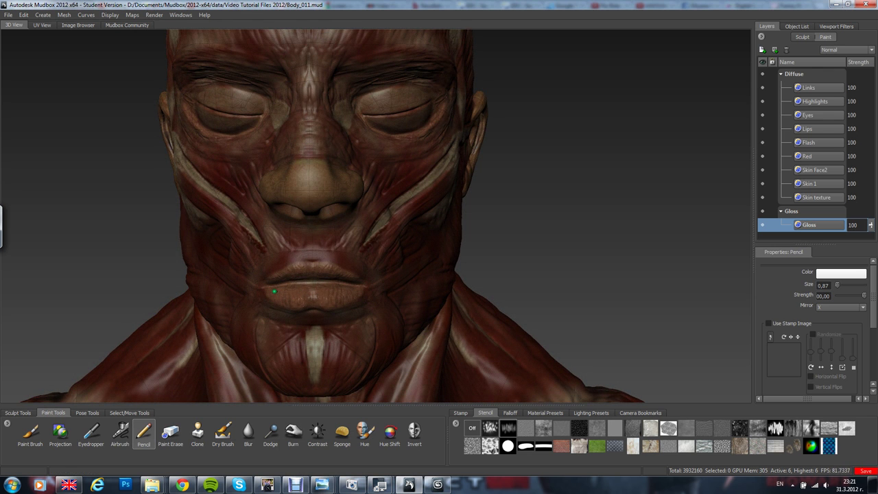
mouse_move(338, 293)
alt+mouse_down()
mouse_move(284, 313)
mouse_move(373, 291)
mouse_move(382, 279)
mouse_move(375, 269)
alt+mouse_up()
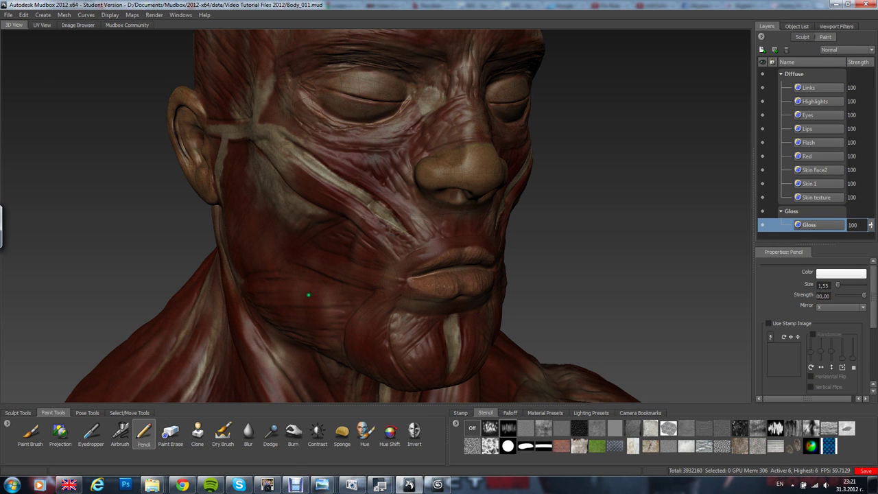
mouse_move(366, 316)
alt+mouse_down()
mouse_move(395, 253)
mouse_move(391, 239)
alt+mouse_up()
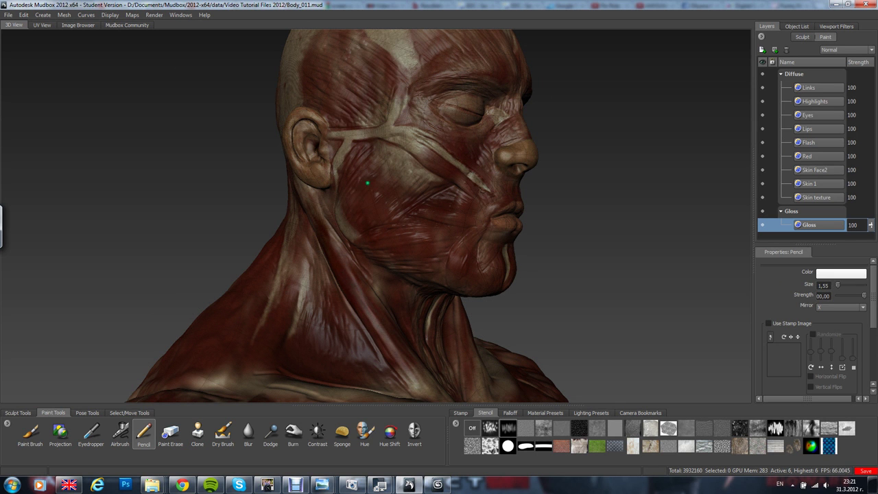
alt+drag(345, 174, 342, 244)
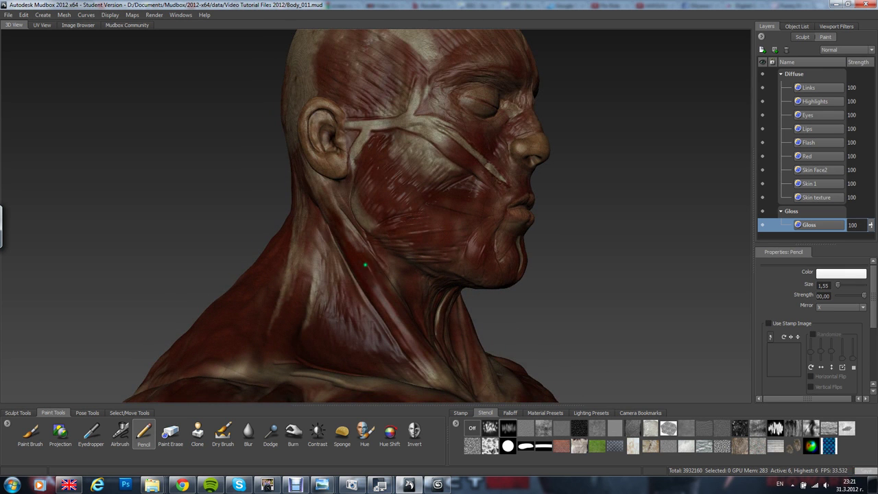
alt+drag(369, 284, 386, 258)
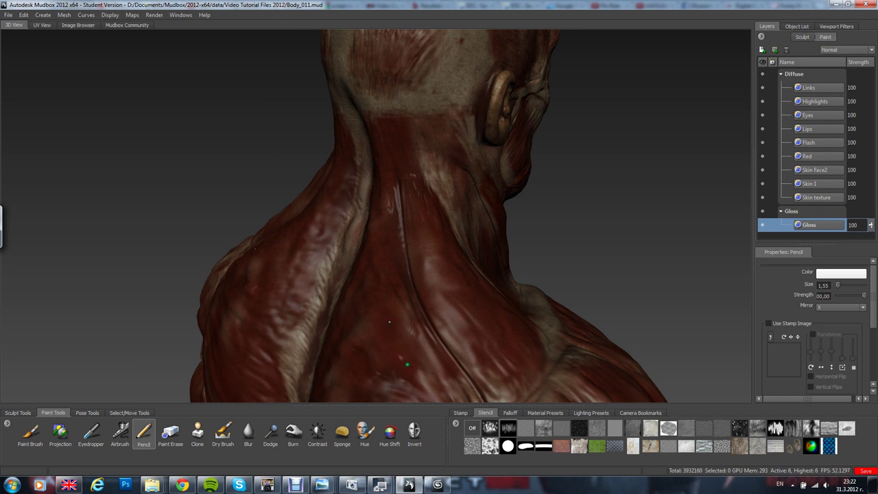
alt+drag(417, 357, 365, 272)
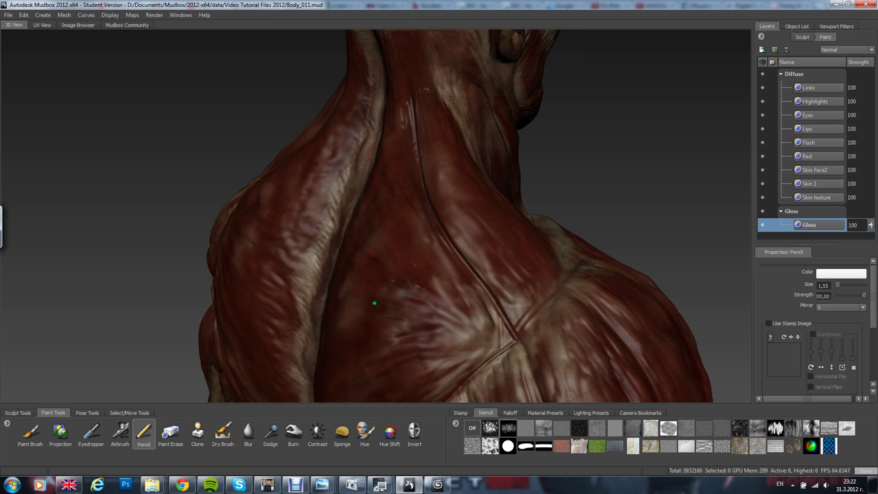
alt+drag(445, 260, 410, 192)
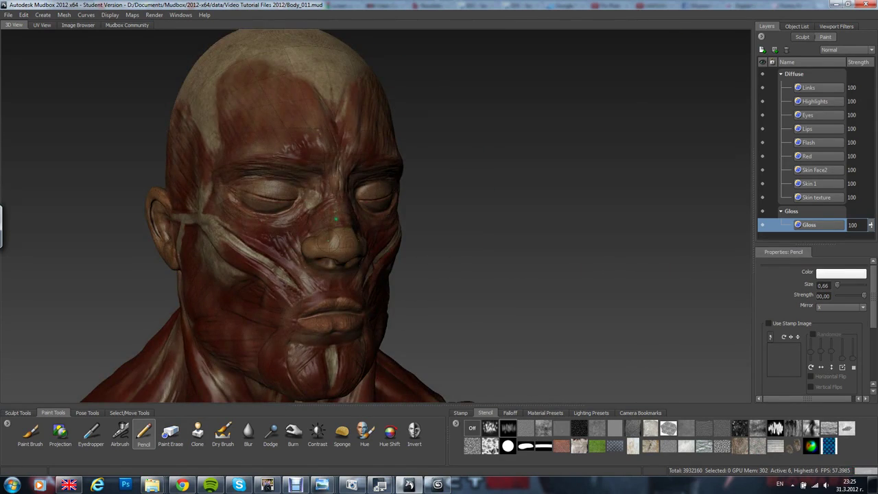
alt+drag(410, 192, 309, 227)
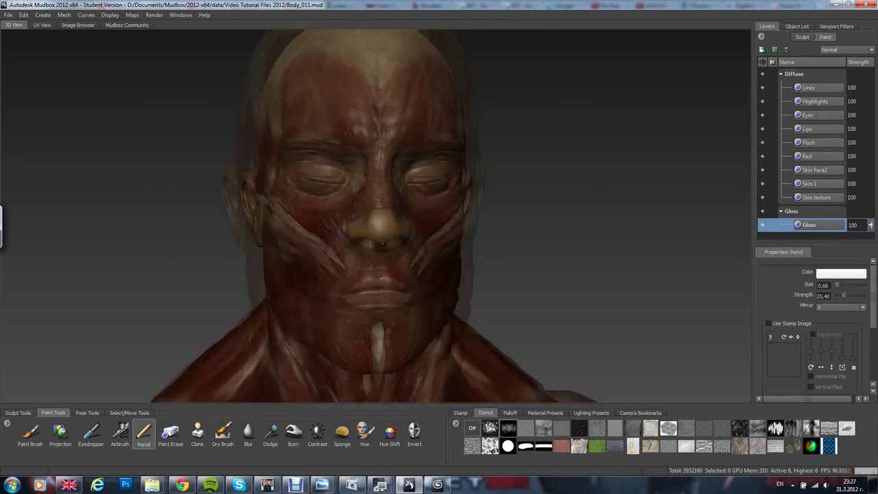
alt+drag(309, 227, 346, 271)
alt+drag(419, 302, 346, 143)
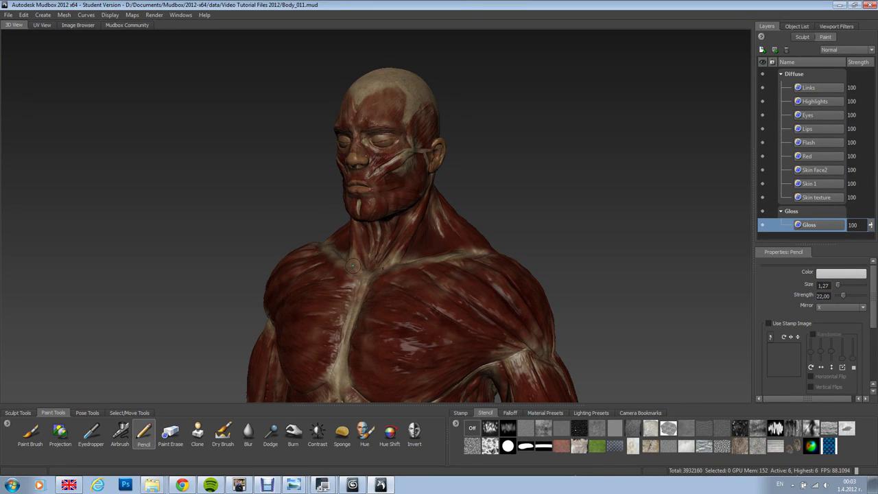
alt+drag(369, 270, 395, 271)
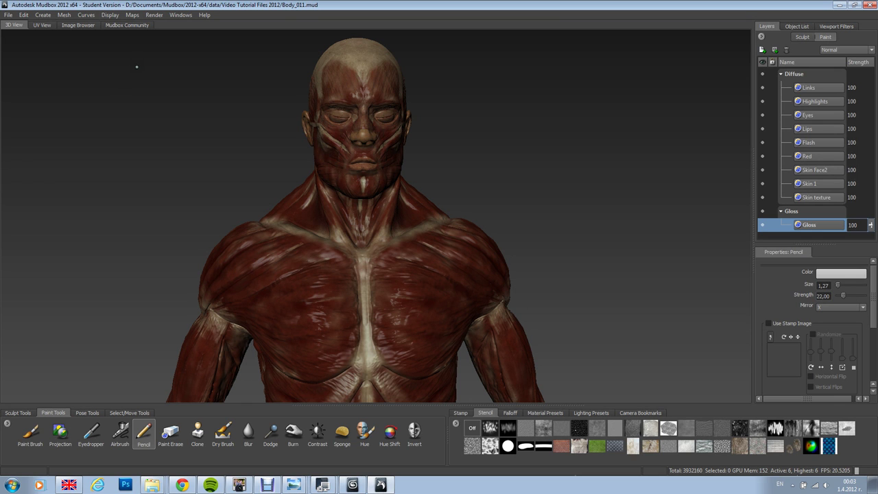
alt+drag(272, 122, 418, 117)
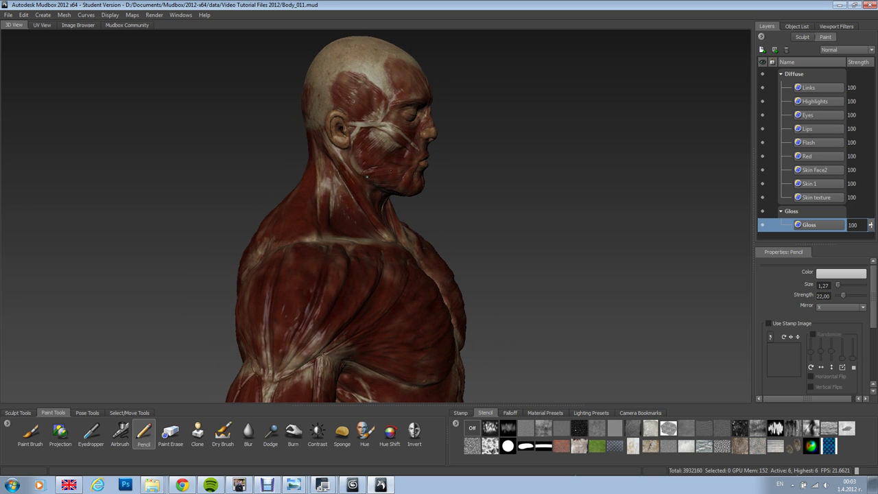
alt+drag(309, 75, 166, 72)
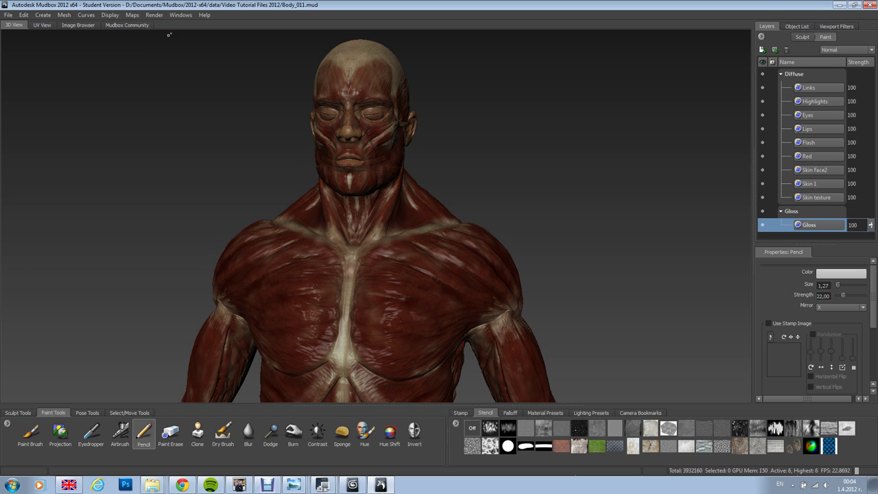
Set up a Normal Map extraction for Body_01 at 2048x2048 with 3ds Max compatibility
click(132, 15)
mouse_move(146, 26)
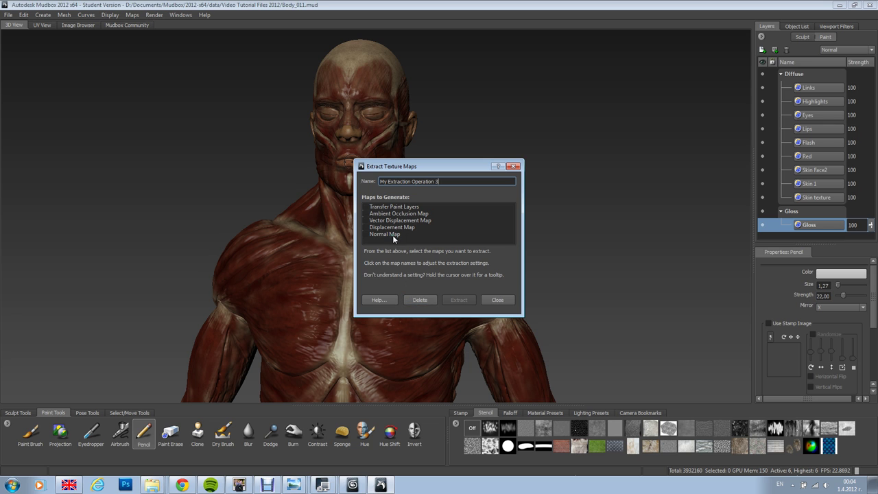
click(393, 233)
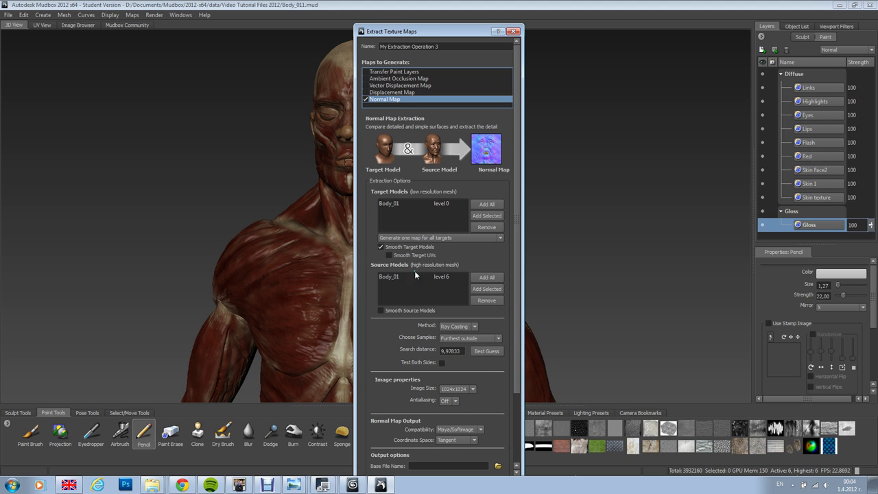
scroll(514, 235, down, 5)
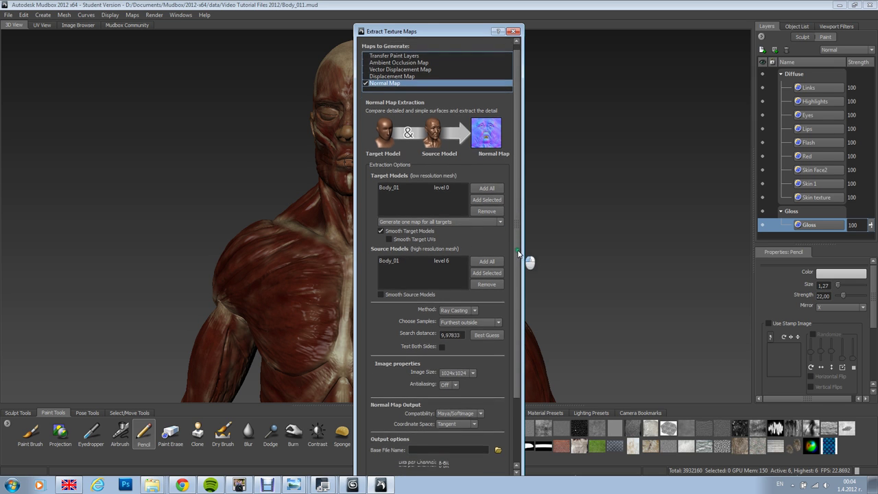
scroll(510, 292, down, 1)
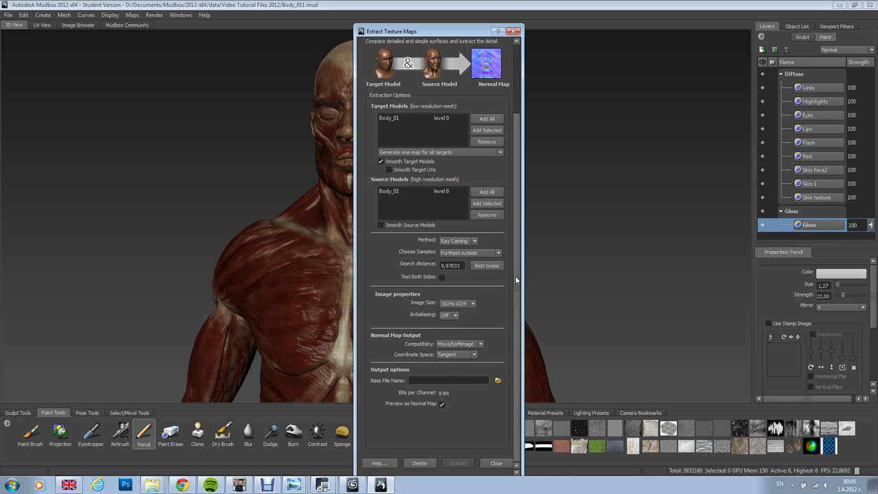
click(481, 344)
click(473, 304)
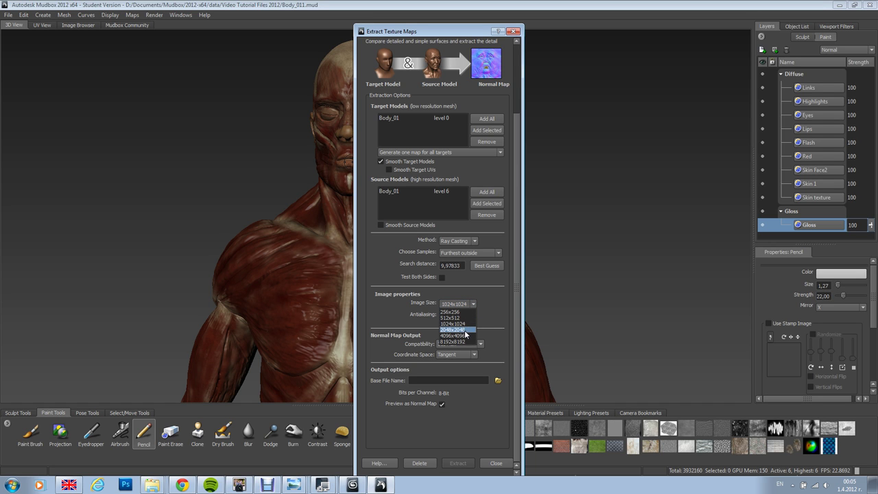
click(465, 331)
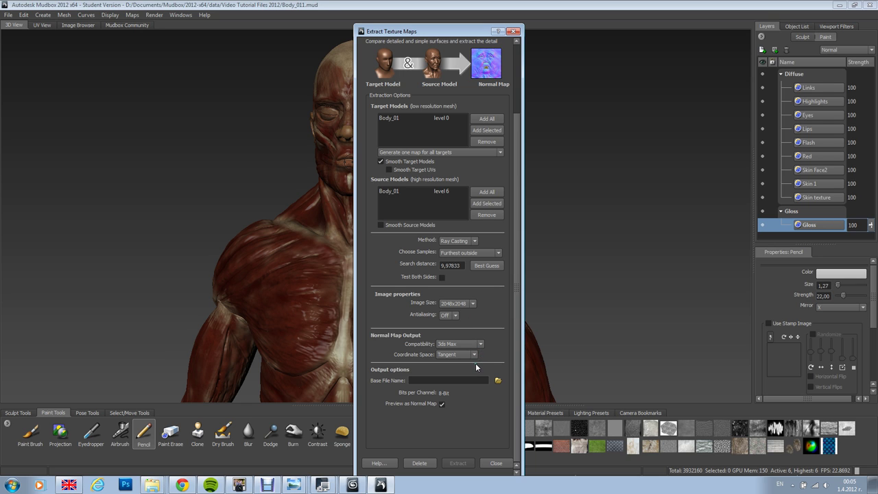
Name the normal map output file Human Body Normal Map in the Body_011-files folder
click(499, 381)
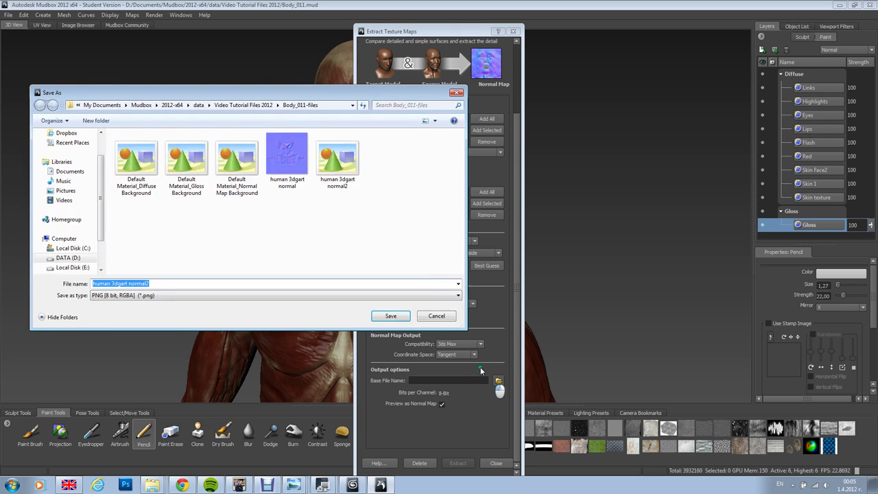
click(174, 289)
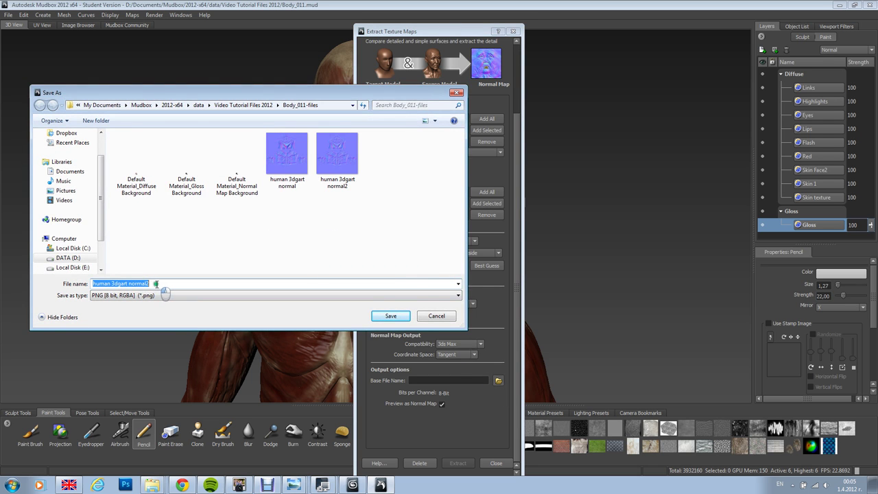
click(151, 282)
drag(151, 282, 96, 283)
click(161, 283)
drag(161, 283, 90, 286)
text(Human)
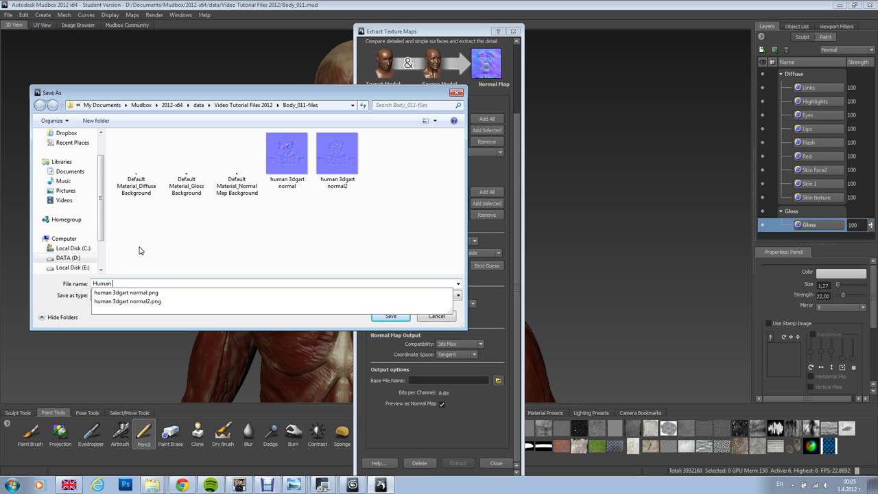
text( Body Normal Map)
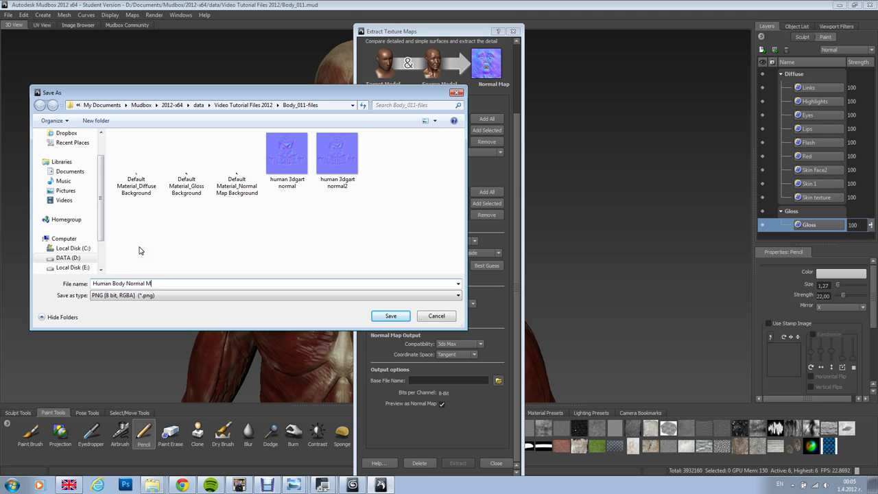
click(398, 317)
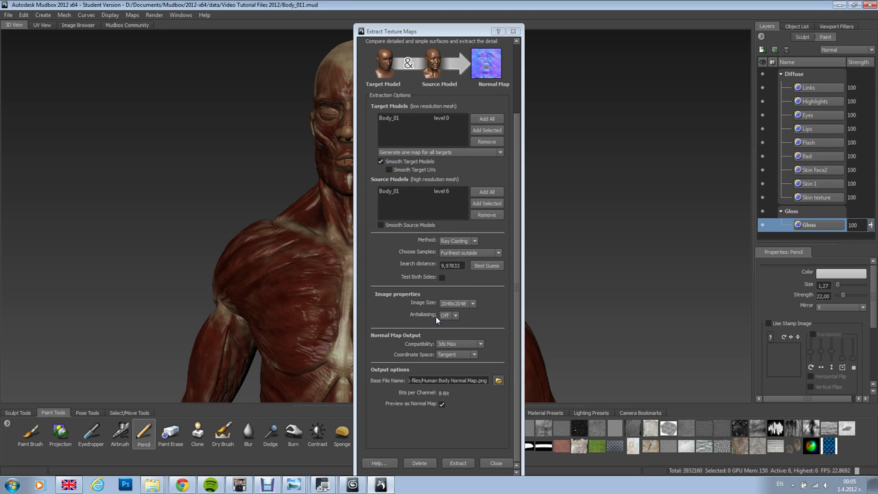
Extract the normal map with 2X antialiasing and dismiss the Finished message
click(457, 317)
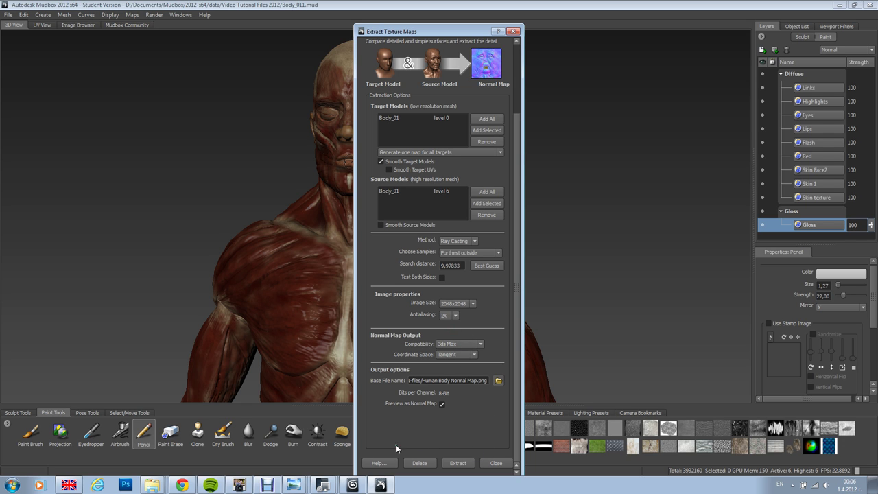
click(458, 463)
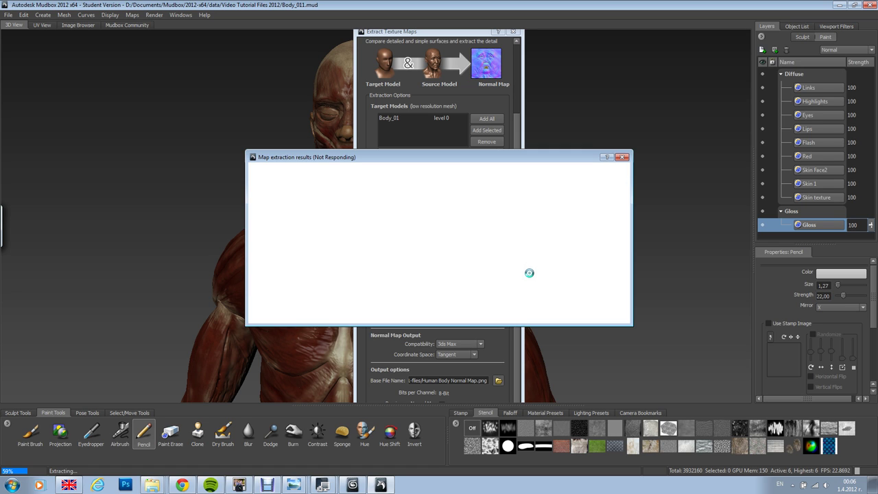
key(Return)
Close the extraction results window and toggle the Normal Map layer's visibility
click(607, 313)
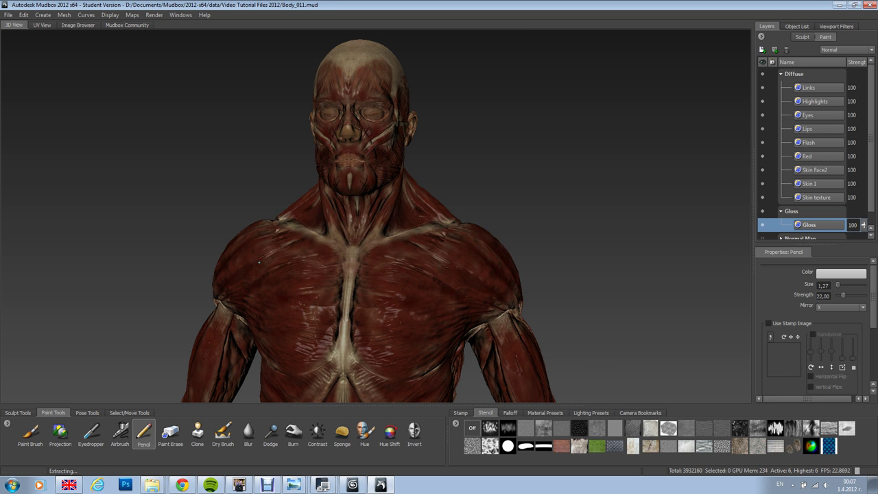
alt+drag(256, 262, 255, 223)
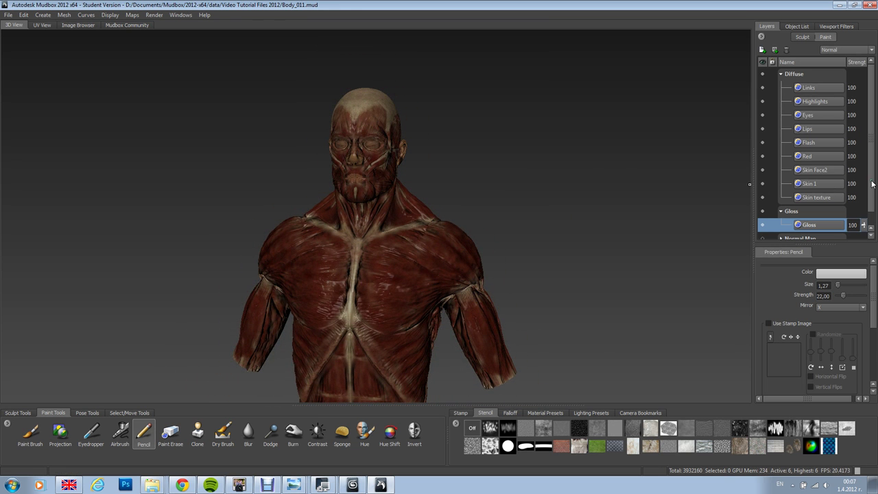
scroll(872, 184, down, 1)
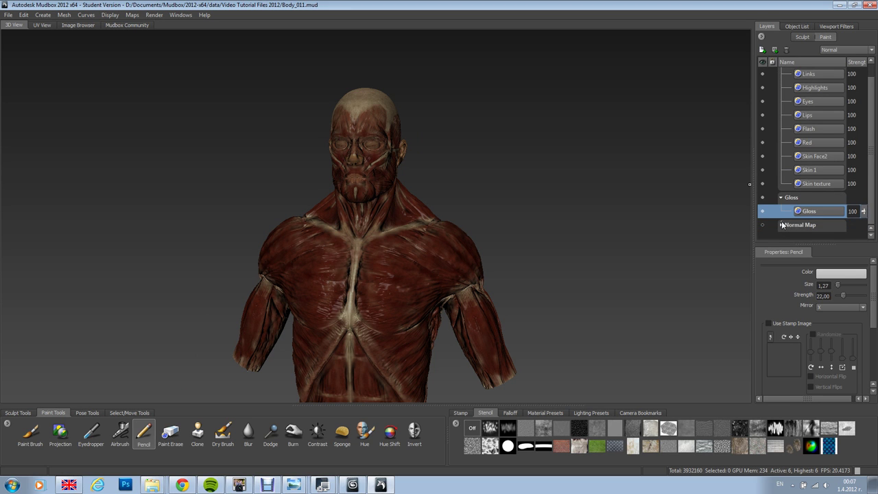
click(762, 225)
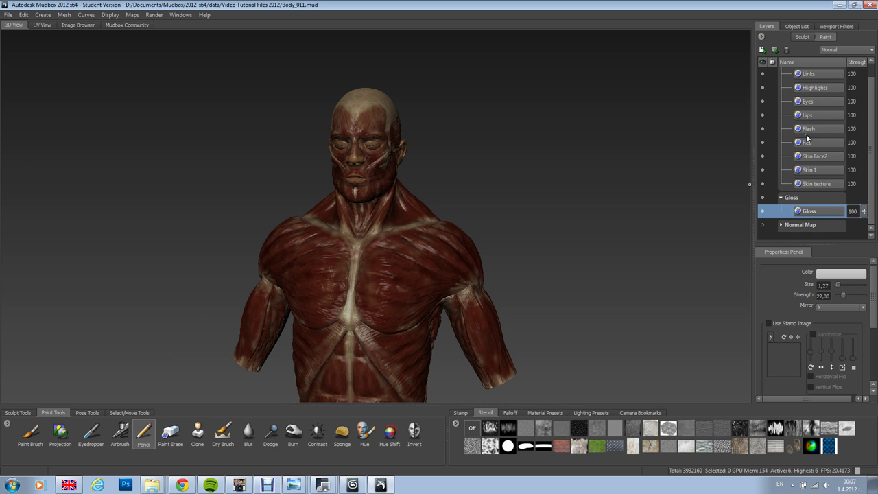
Collapse the Diffuse layer group, keep Gloss expanded, and view the bust from above-left
scroll(873, 165, up, 1)
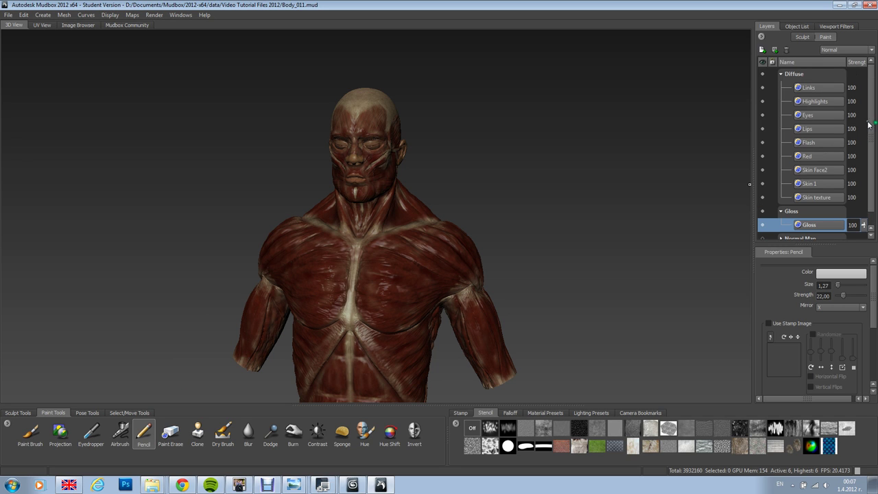
click(780, 74)
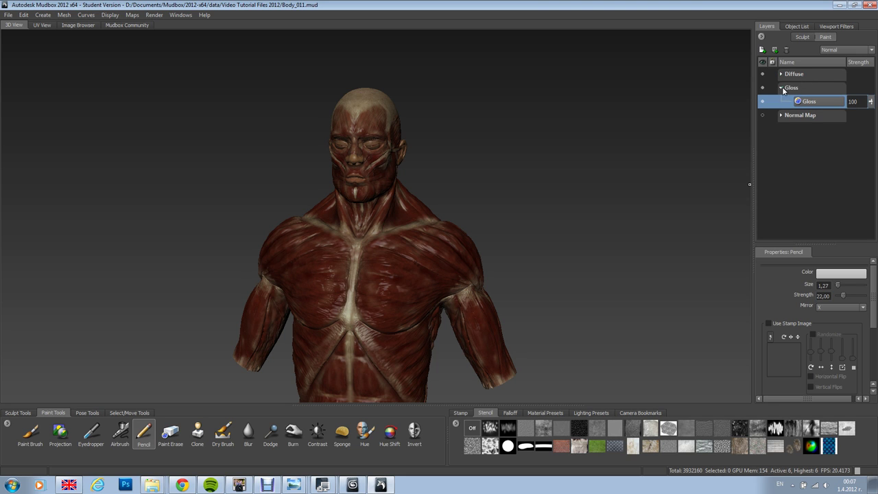
click(782, 87)
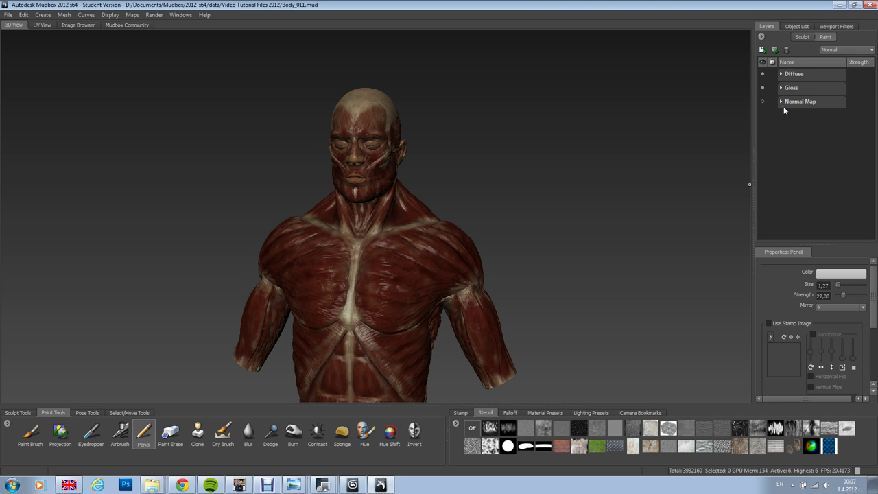
click(763, 102)
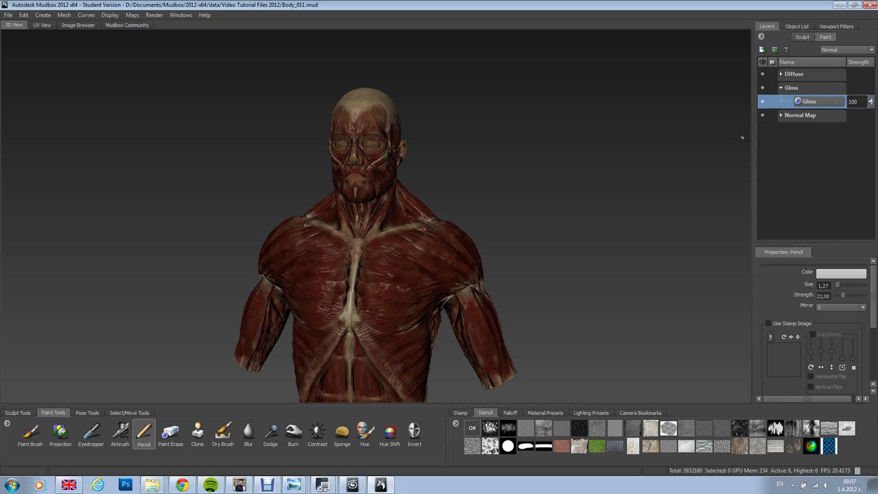
alt+drag(658, 205, 584, 219)
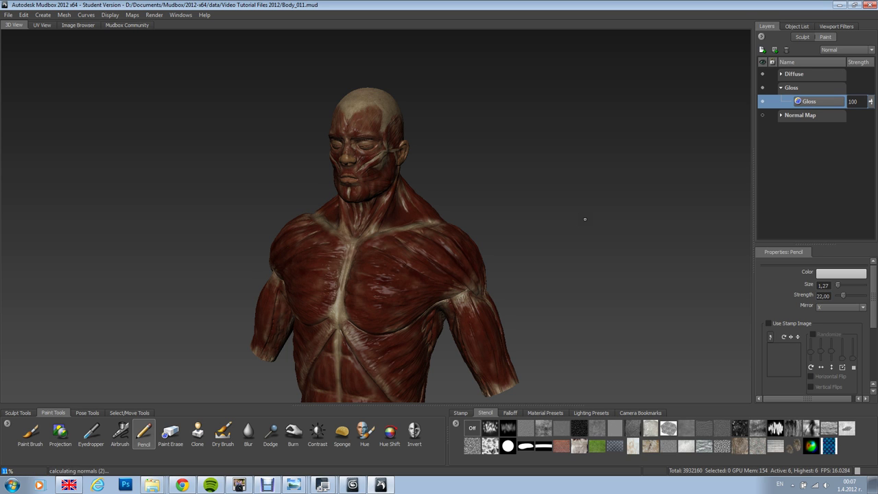
Step the body down to its 960-polygon level 0 mesh and show the Normal Map layer
key(Page_Down)
key(Page_Down)
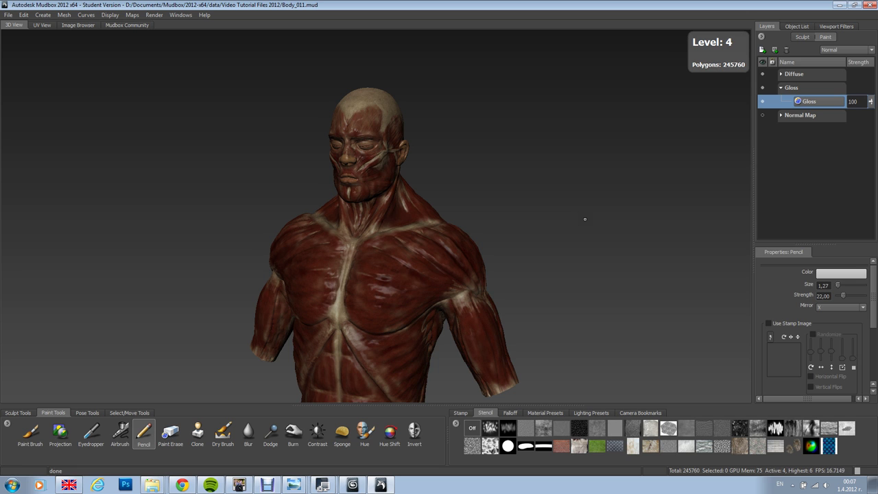
key(Page_Down)
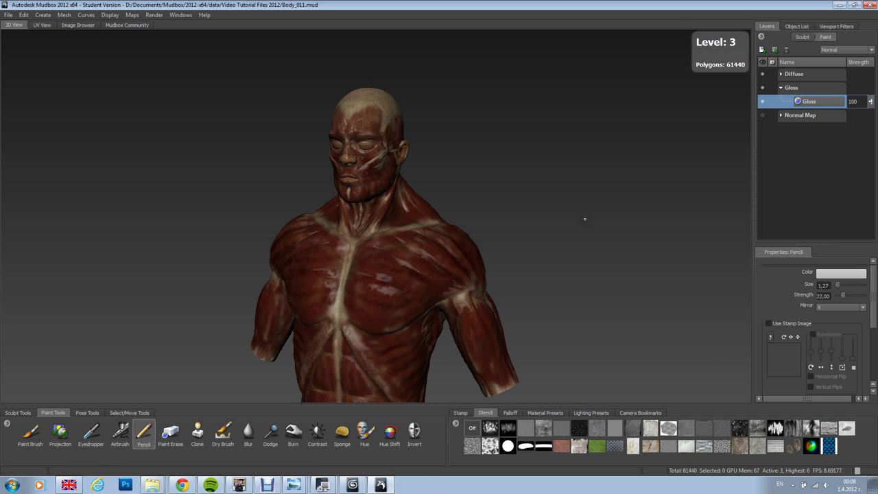
key(Page_Down)
key(Page_Down)
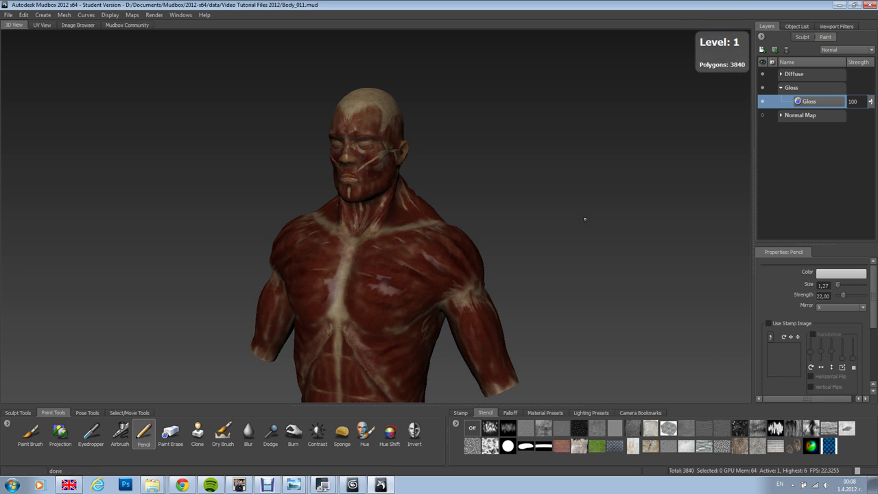
key(Page_Down)
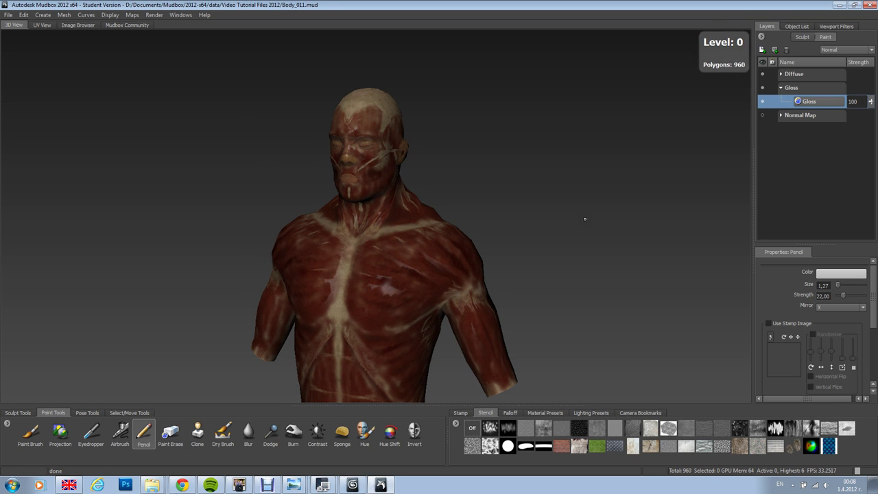
alt+drag(585, 218, 743, 144)
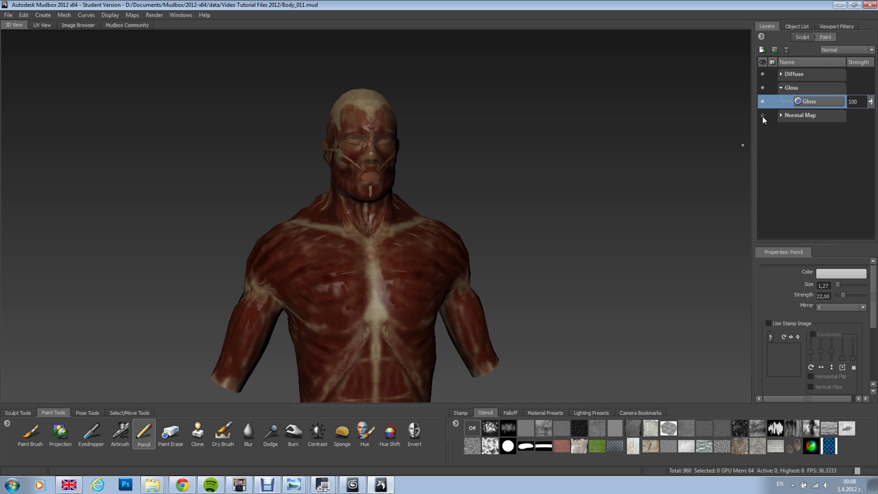
click(763, 116)
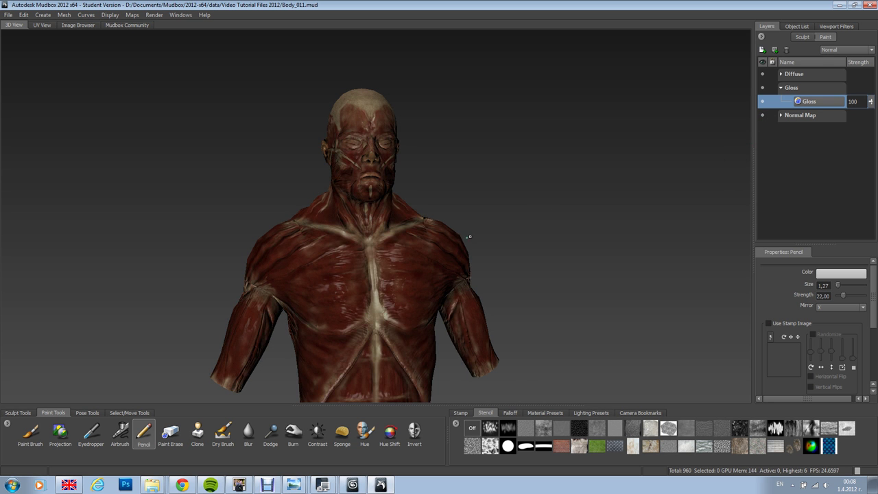
mouse_move(467, 238)
alt+mouse_down()
mouse_move(223, 238)
mouse_move(308, 250)
mouse_move(213, 244)
mouse_move(475, 248)
mouse_move(433, 253)
mouse_move(480, 240)
alt+mouse_up()
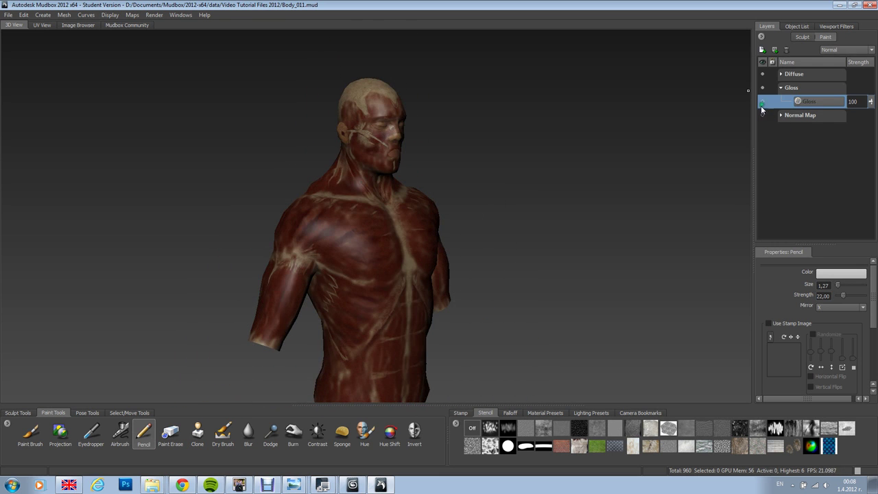
Hide the Gloss and Diffuse layers to check the normal map on bare clay with wireframe
click(762, 101)
click(763, 75)
mouse_move(504, 204)
alt+mouse_down()
mouse_move(398, 196)
mouse_move(541, 197)
mouse_move(504, 189)
alt+mouse_up()
key(w)
alt+drag(471, 217, 508, 196)
click(763, 115)
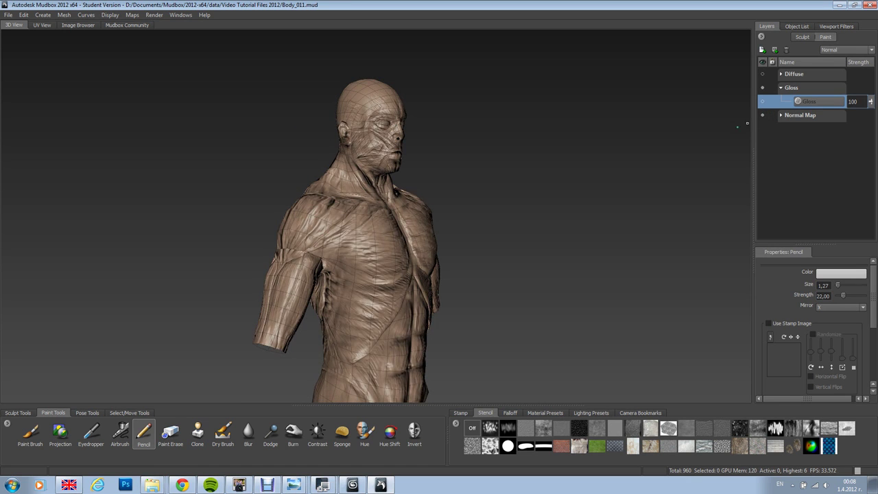
alt+drag(700, 142, 573, 182)
Turn the Gloss and Diffuse layers back on and view the textured bust from a tilted front
click(763, 87)
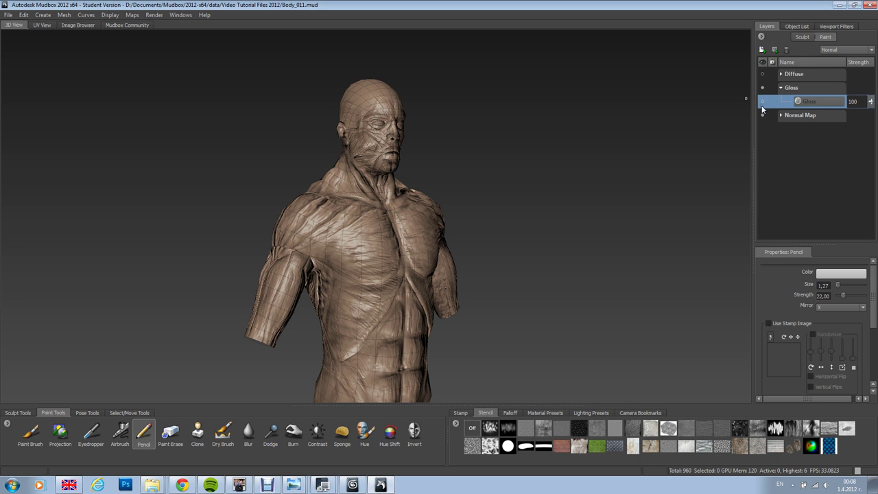
click(763, 102)
click(762, 75)
alt+drag(502, 195, 465, 200)
alt+right_drag(464, 199, 402, 246)
alt+drag(402, 246, 412, 203)
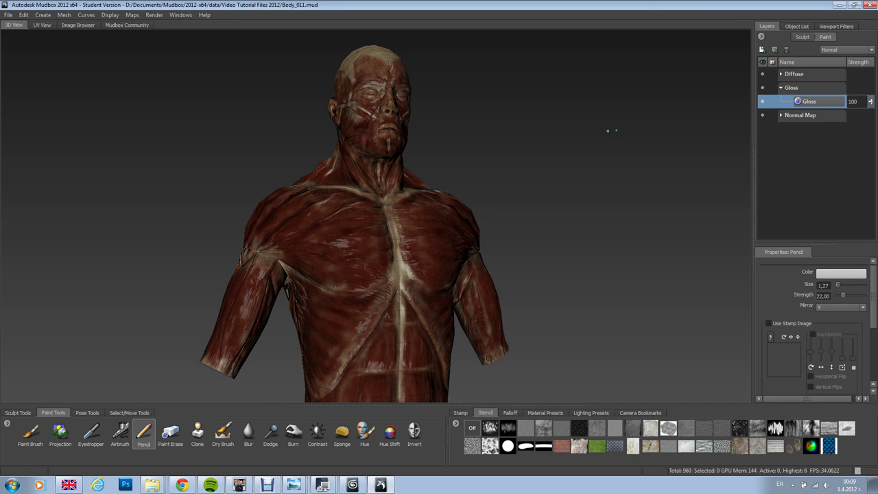
Export the Diffuse channel as human Body Diffuse.psd into the Video Tutorial Files 2012 folder
click(781, 74)
click(817, 88)
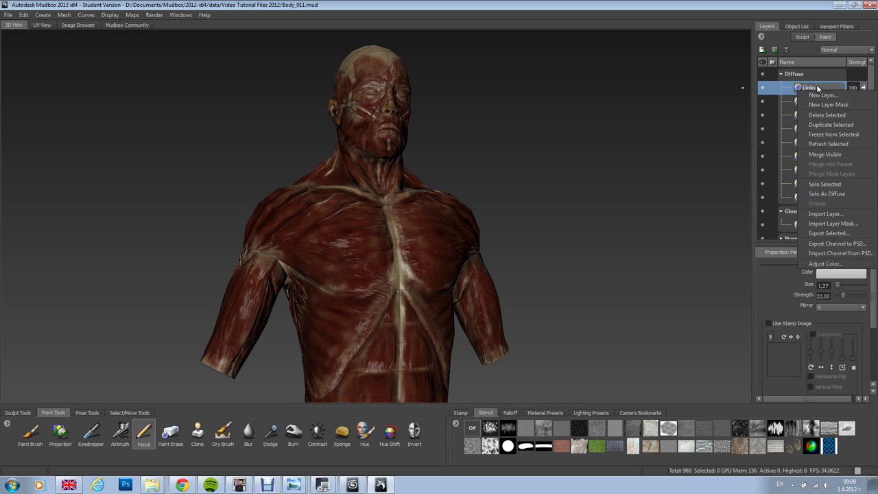
right_click(816, 90)
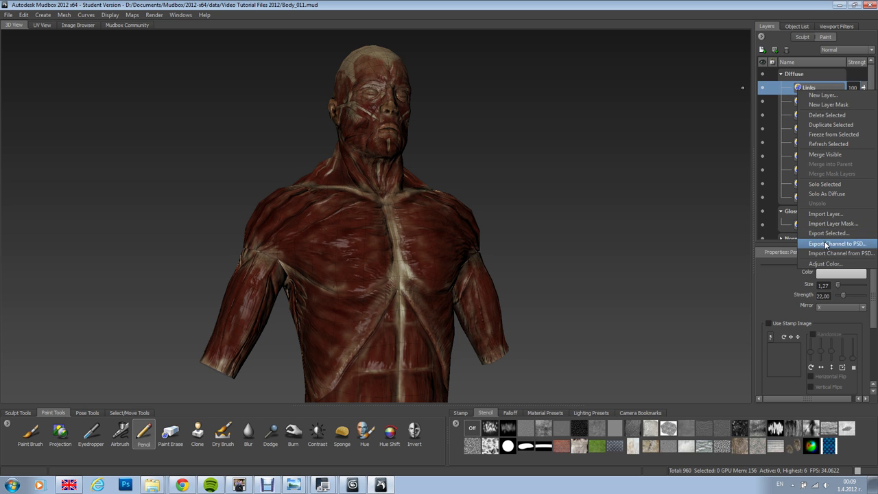
click(829, 244)
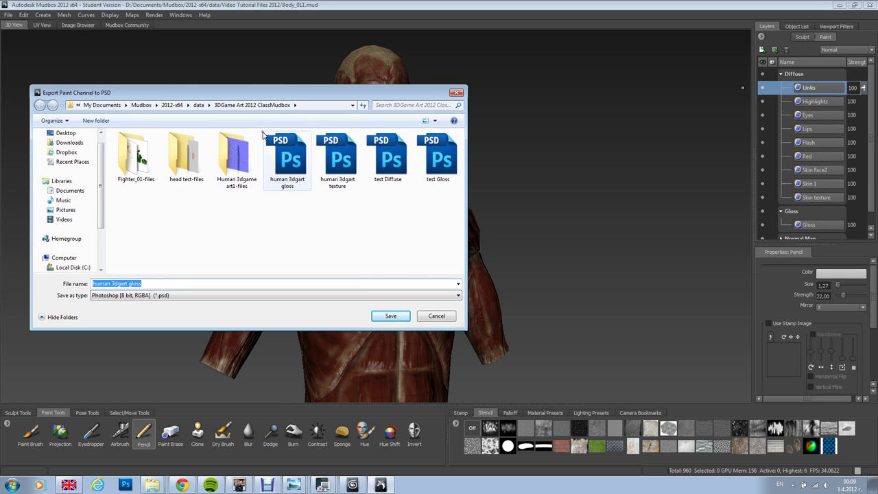
click(322, 105)
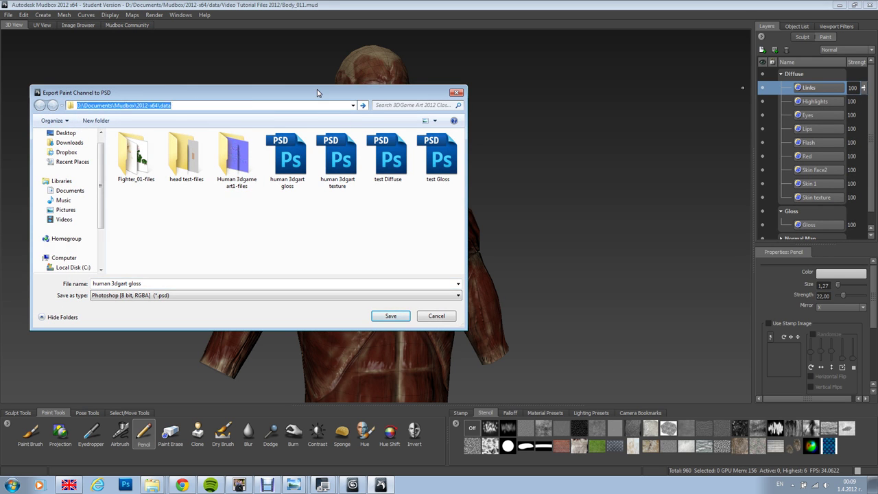
key(alt+Up)
double_click(150, 224)
key(BackSpace)
key(BackSpace)
key(BackSpace)
key(BackSpace)
key(BackSpace)
key(BackSpace)
key(BackSpace)
key(BackSpace)
key(BackSpace)
key(BackSpace)
key(BackSpace)
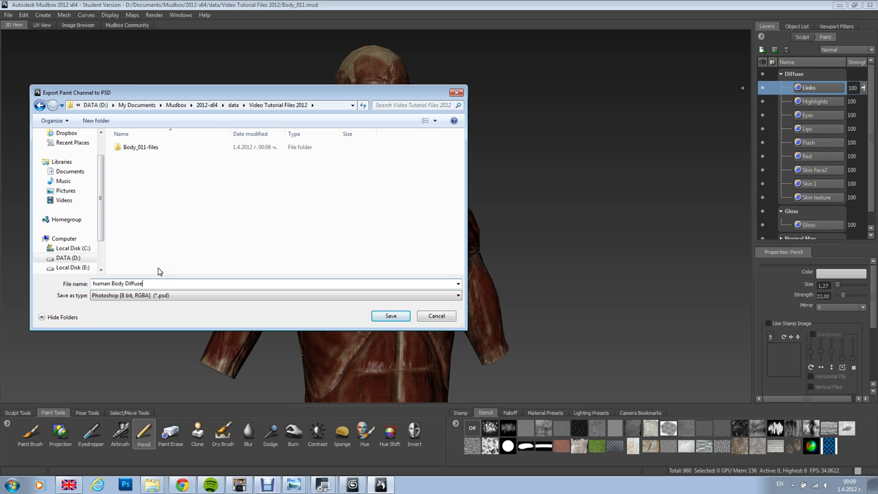
click(396, 319)
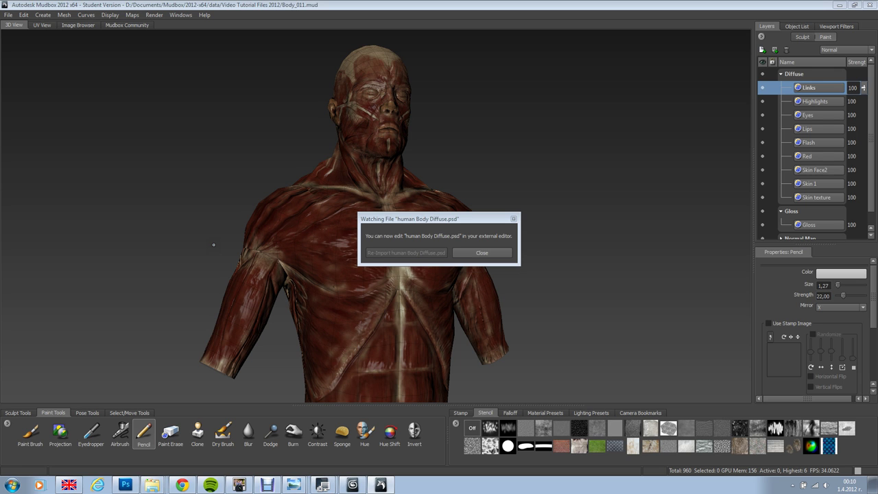
In Photoshop, hide the Mudbox Base Mesh wireframe layer on the human Body Diffuse texture
click(124, 486)
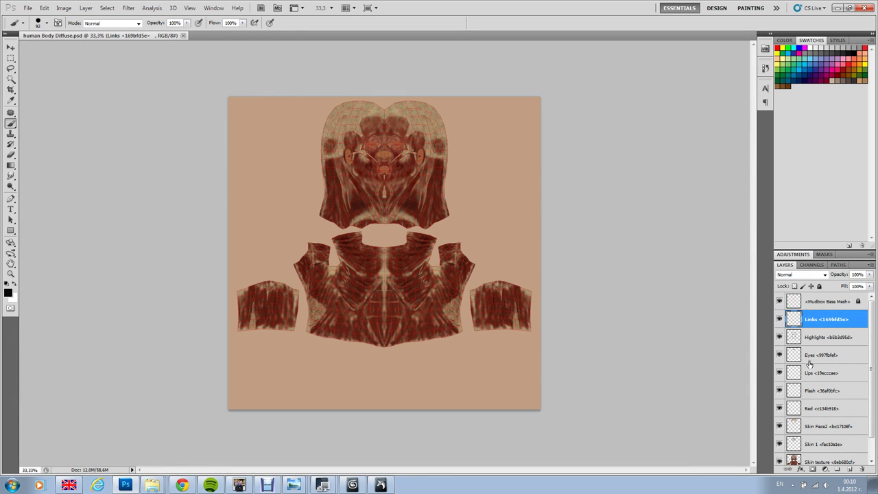
click(780, 301)
click(780, 302)
click(779, 302)
click(794, 302)
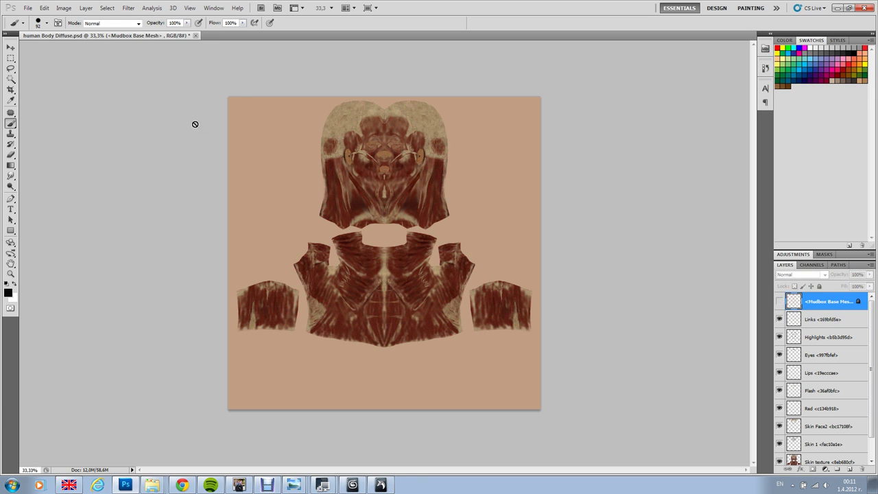
Save human Body Diffuse.psd and go back to Mudbox
click(28, 8)
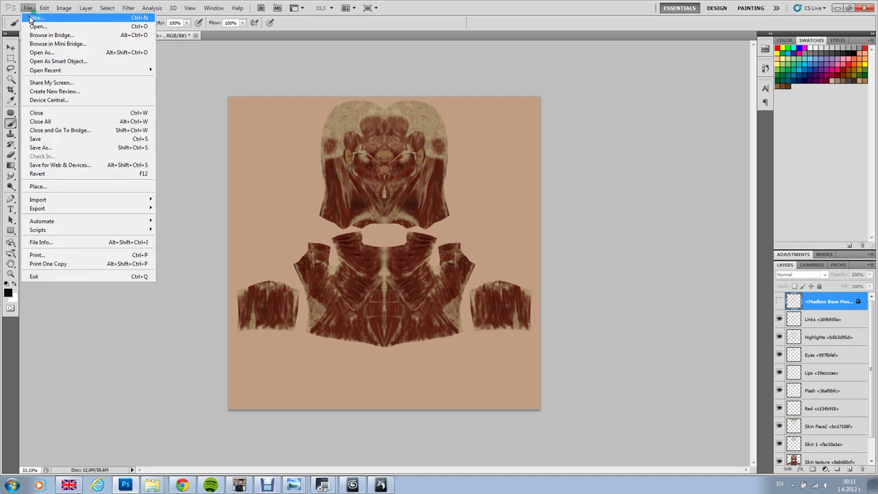
click(52, 141)
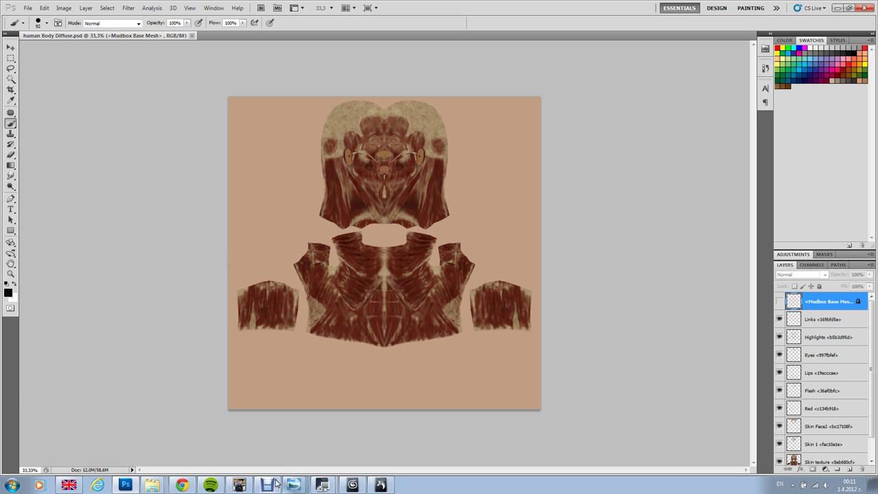
click(379, 483)
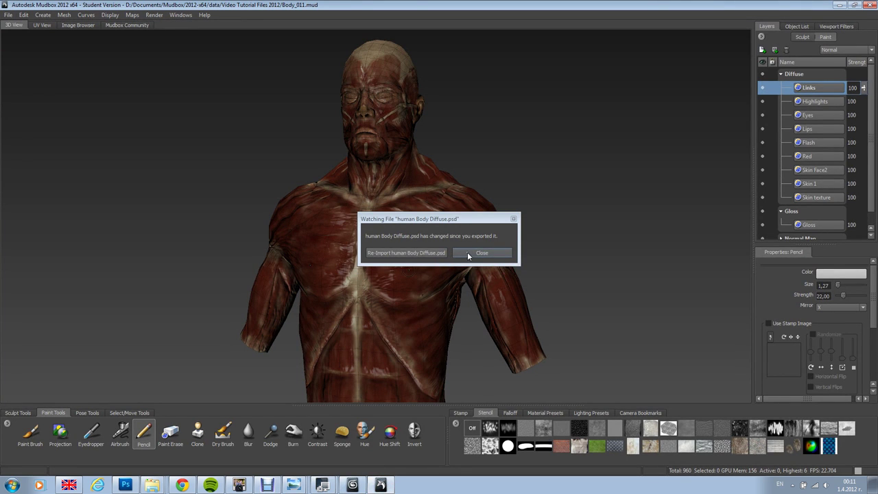
Re-import the edited human Body Diffuse.psd, close the Watching File dialog, and view the bust frontally
click(434, 254)
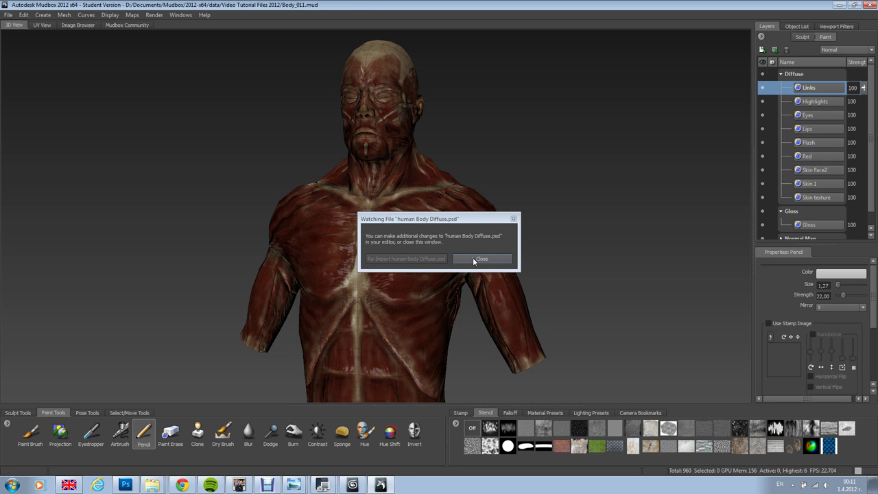
click(513, 219)
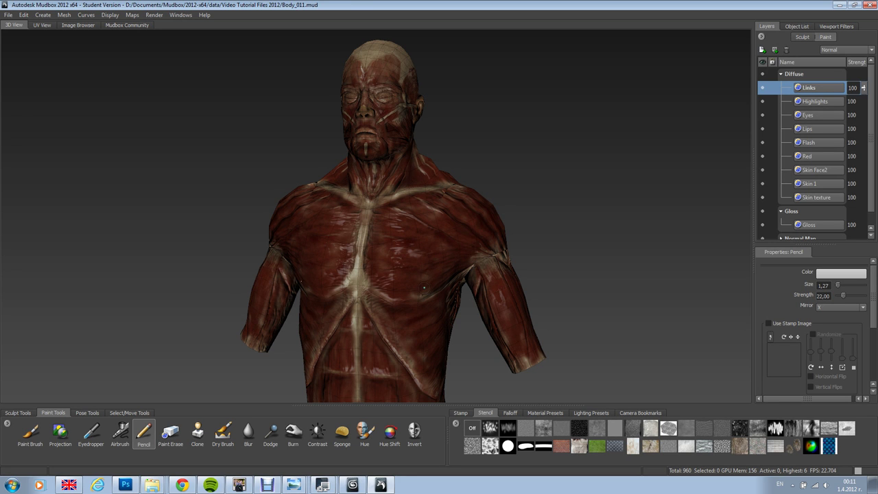
alt+drag(374, 281, 394, 273)
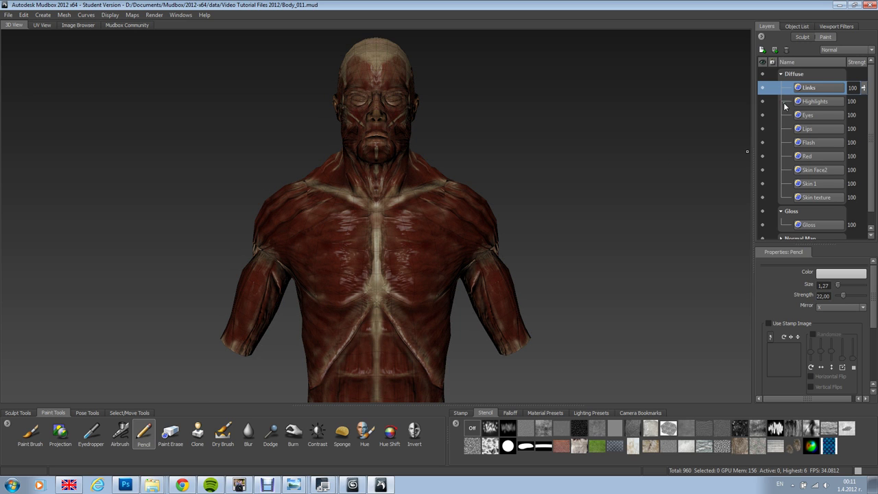
Export the Gloss layer's channel to PSD under the name human Body Gloss
scroll(869, 168, down, 1)
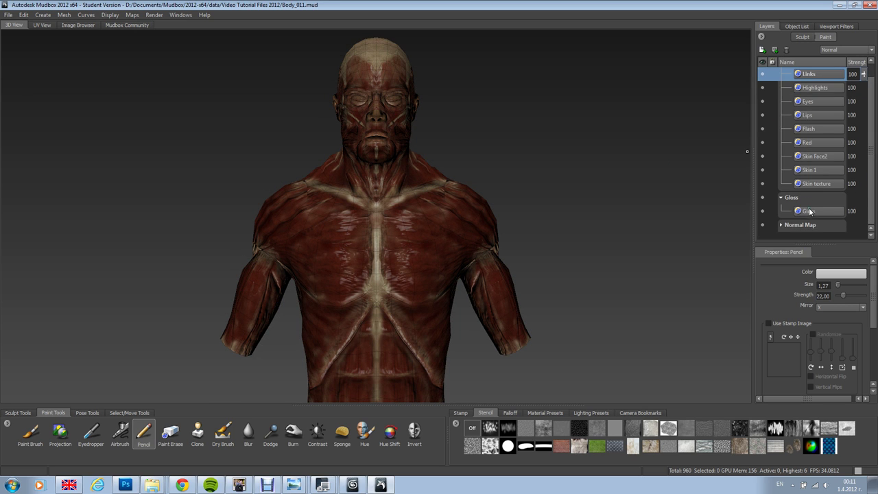
right_click(805, 212)
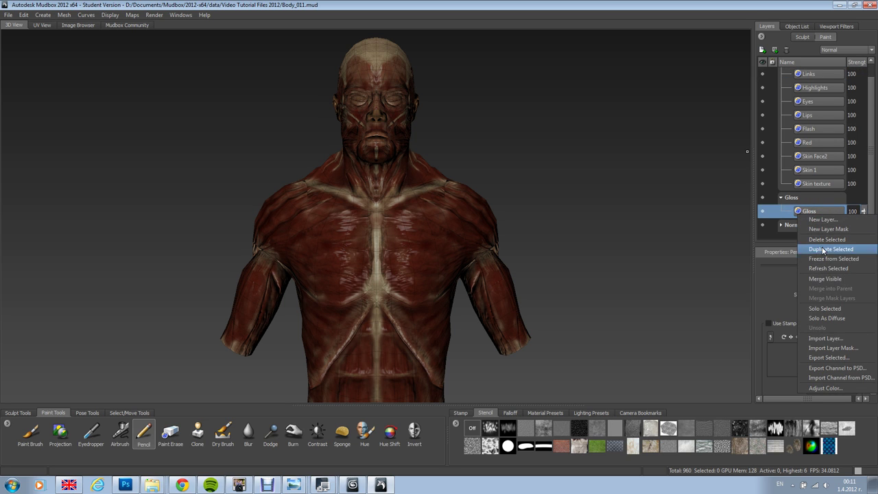
click(816, 371)
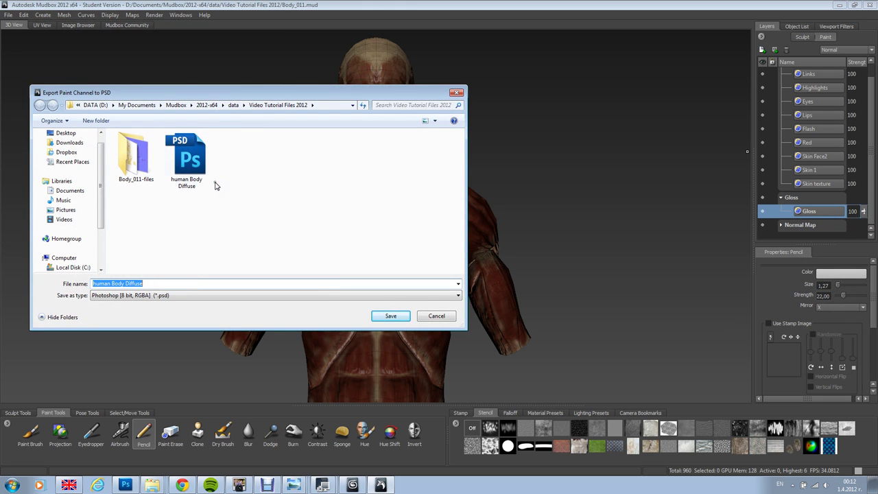
click(159, 283)
key(BackSpace)
key(BackSpace)
key(BackSpace)
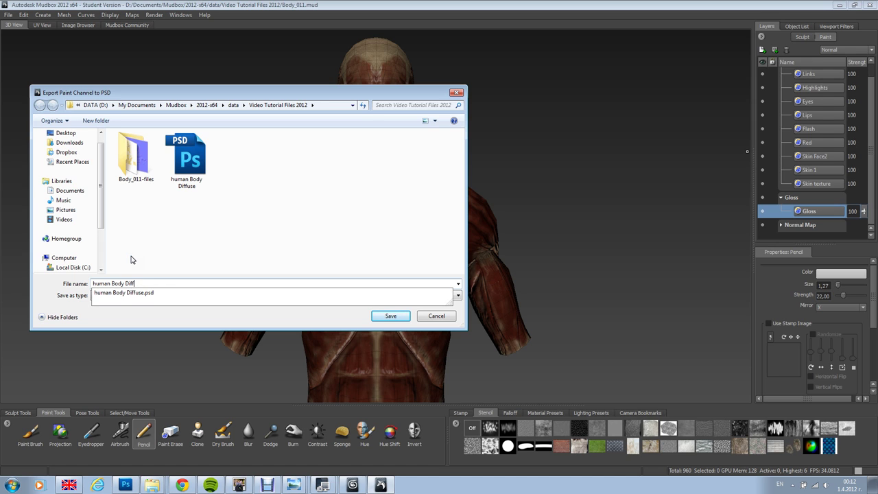
text(Gloss)
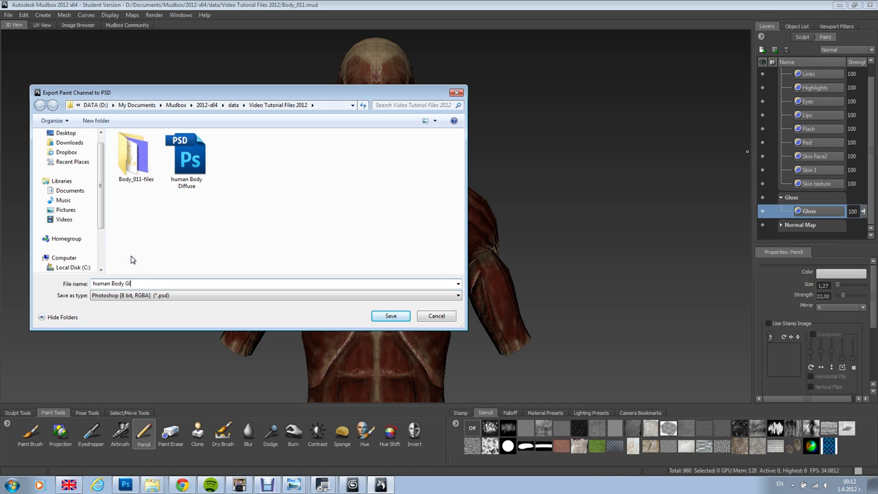
click(391, 316)
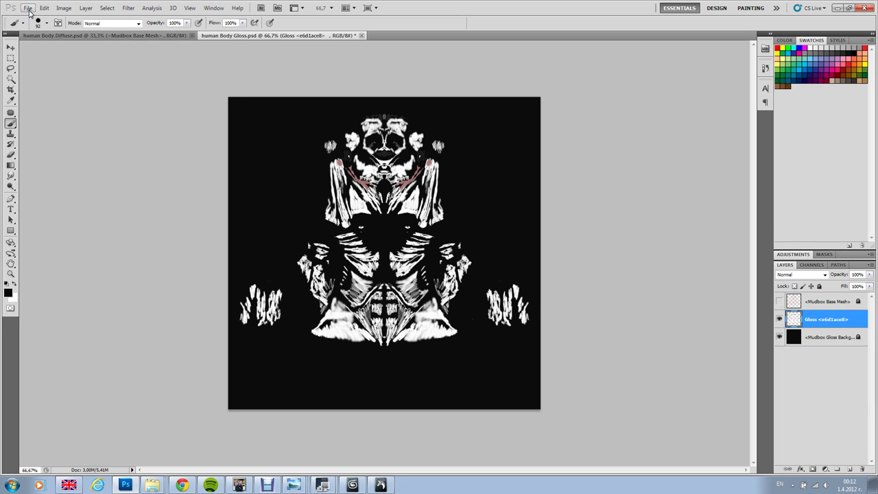
Save human Body Gloss.psd in Photoshop, then re-import it in Mudbox and close the watch window
click(28, 8)
click(45, 139)
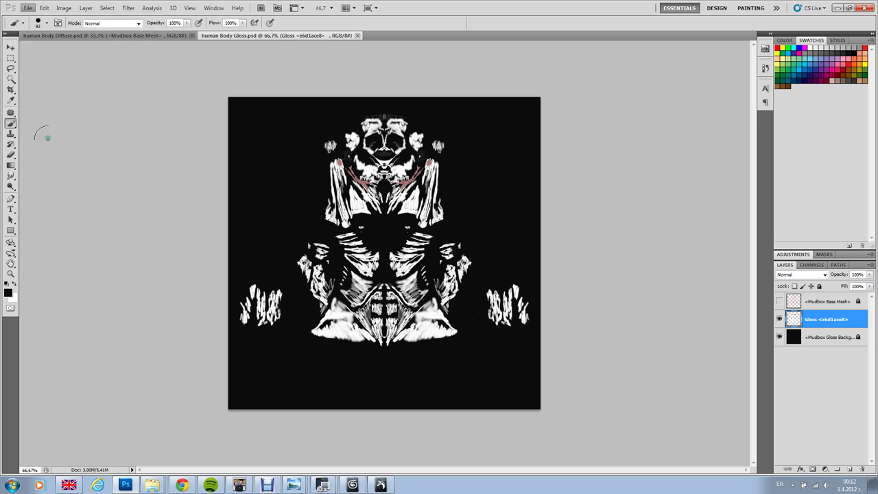
click(381, 485)
click(437, 253)
click(512, 218)
mouse_move(432, 270)
alt+mouse_down()
mouse_move(405, 274)
mouse_move(446, 269)
alt+mouse_up()
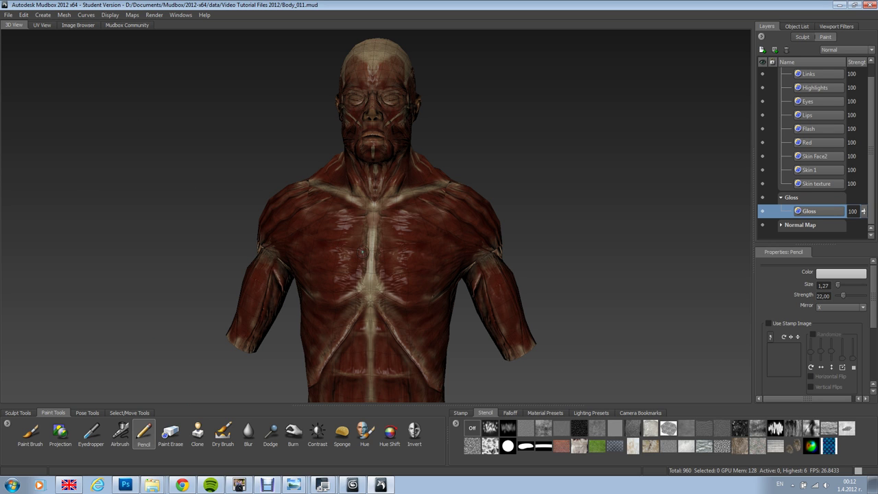
Select the entire body mesh and start exporting the selection as an OBJ named 'Human Lo…'
key(ctrl+a)
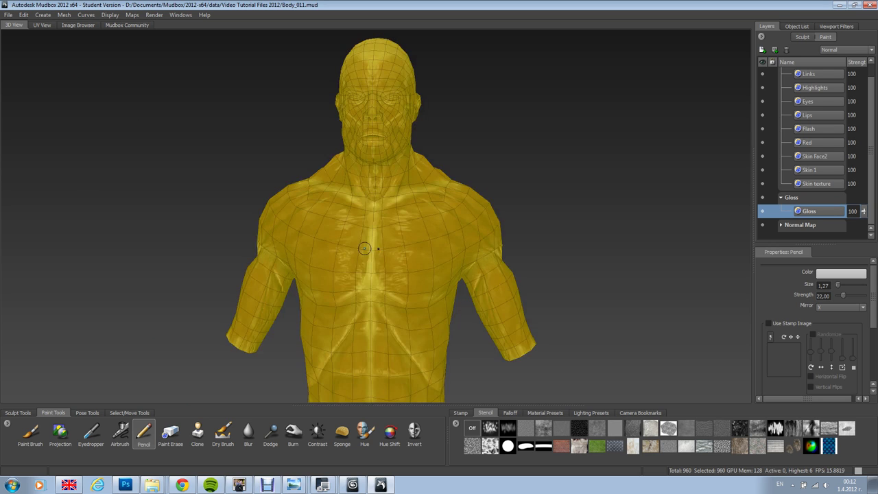
click(8, 15)
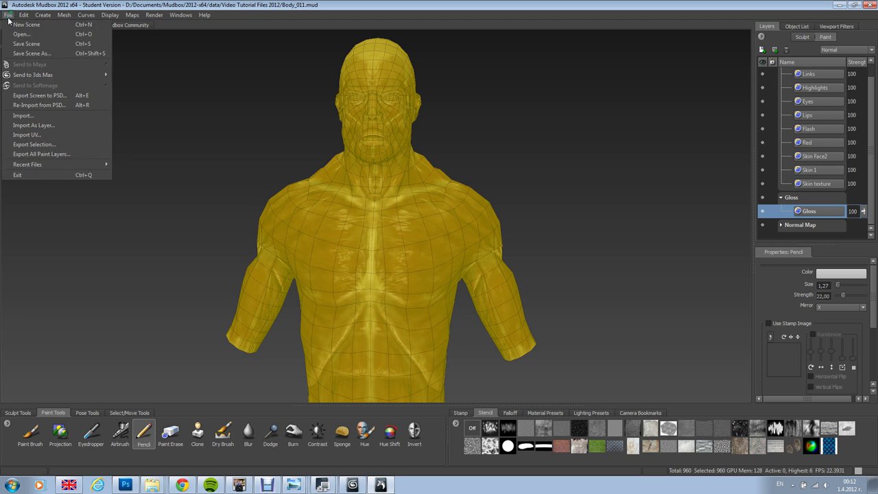
click(47, 145)
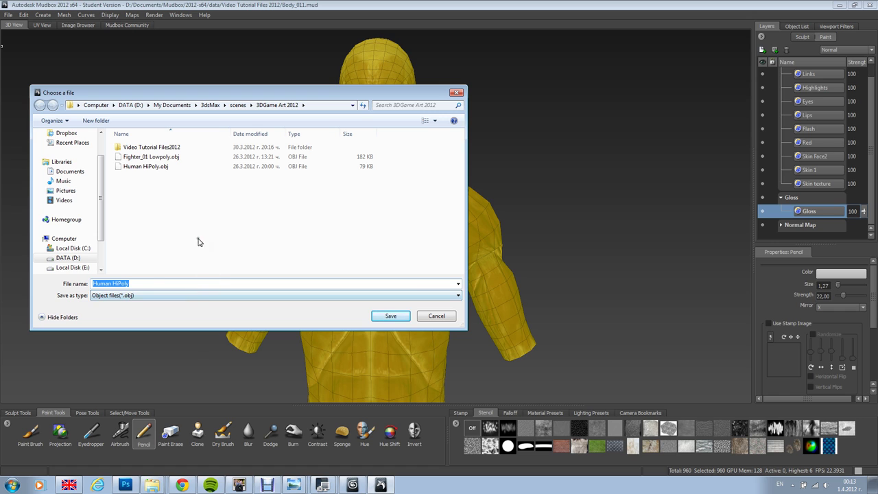
text(Human H)
key(BackSpace)
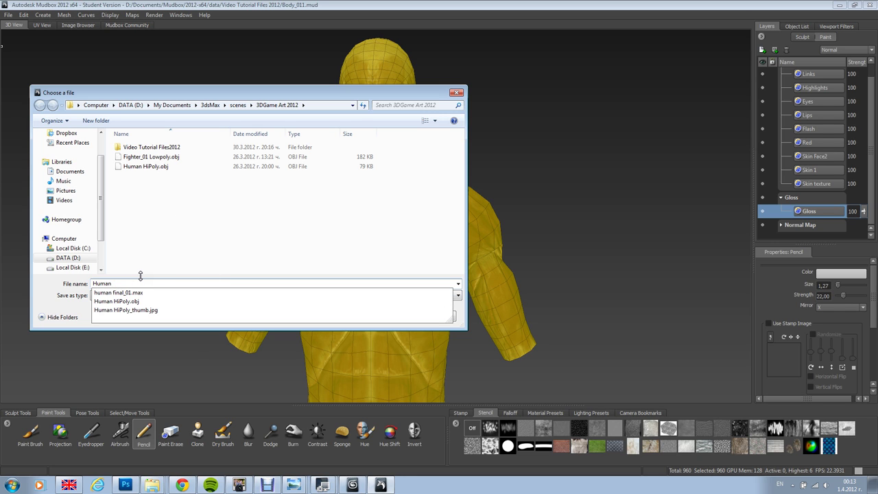
text(LowPloy)
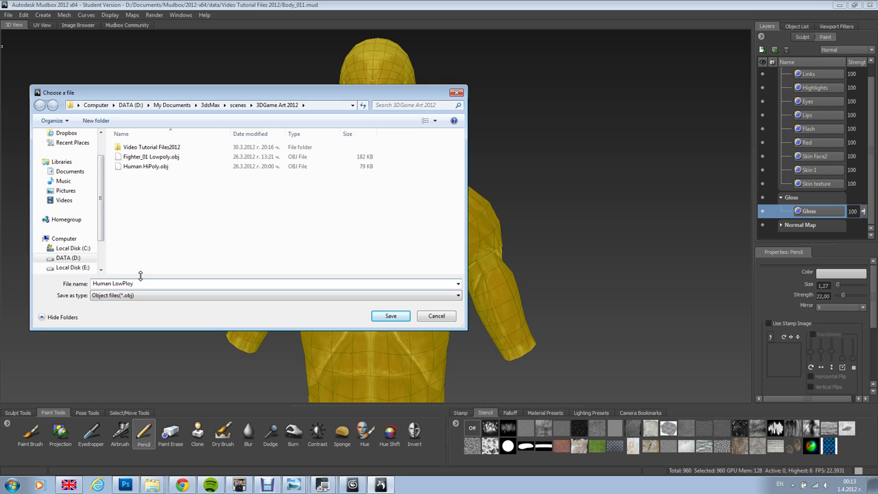
Save the OBJ as Human LowPloyMudbox.obj in the Video Tutorial Files2012 folder
click(311, 105)
click(310, 105)
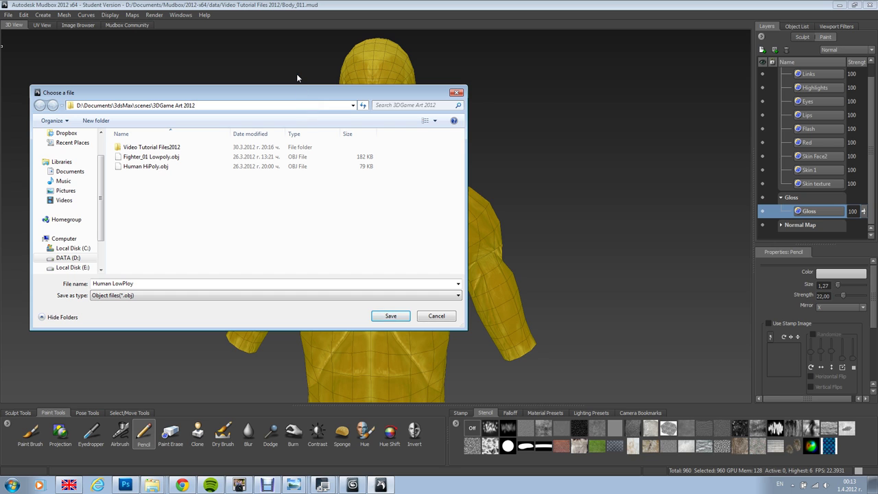
click(157, 148)
double_click(157, 149)
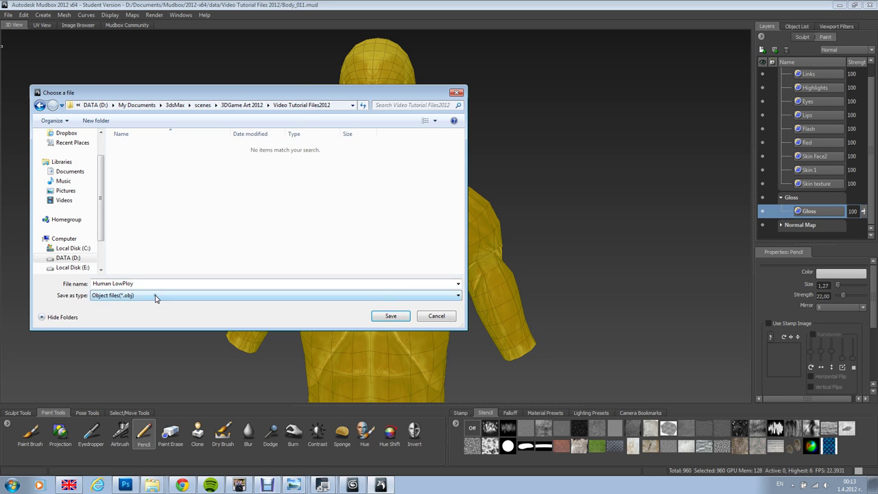
click(144, 285)
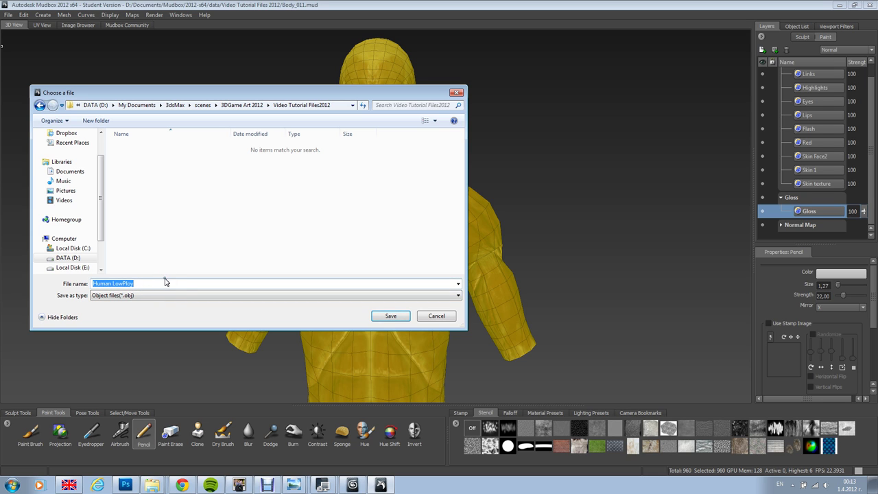
click(165, 283)
text(Mudbox)
click(393, 318)
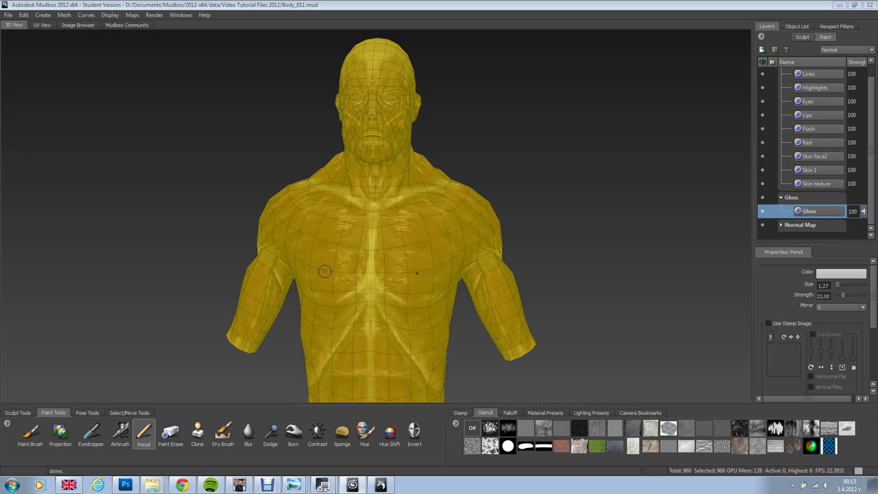
In 3ds Max, clear the face selection and import Human LowPloyMudbox.obj from Video Tutorial Files2012 with default options
key(alt+Tab)
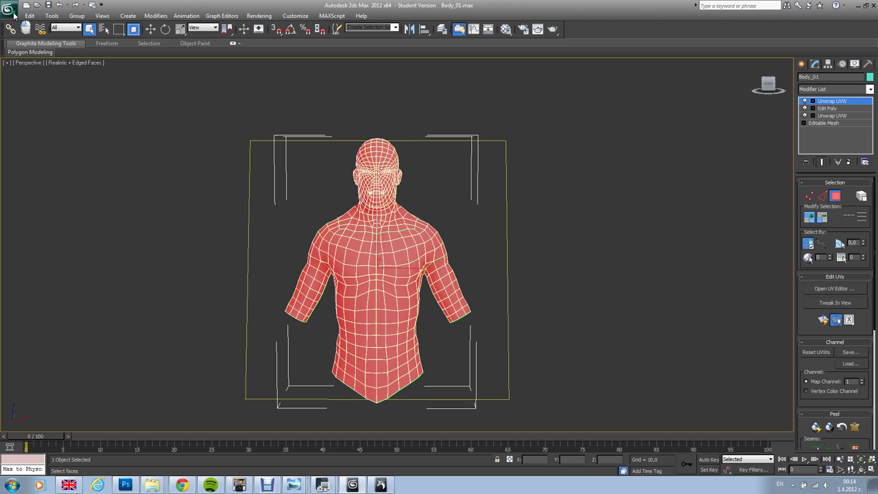
click(49, 69)
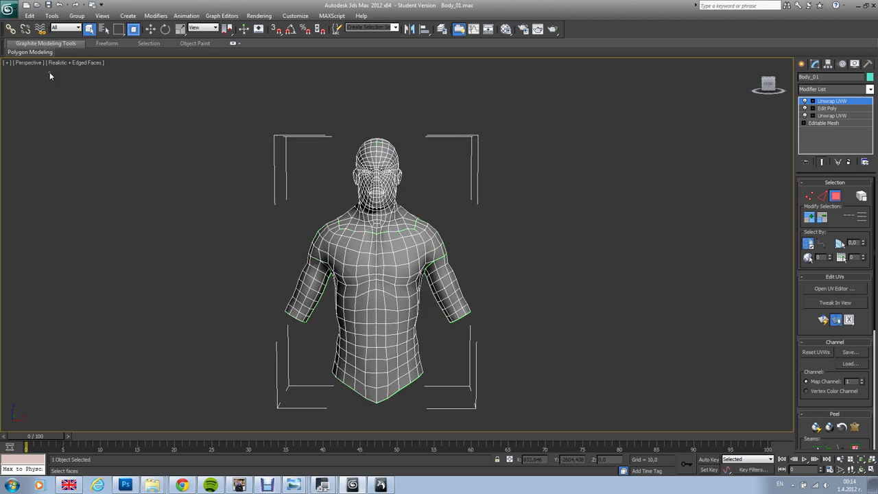
click(9, 9)
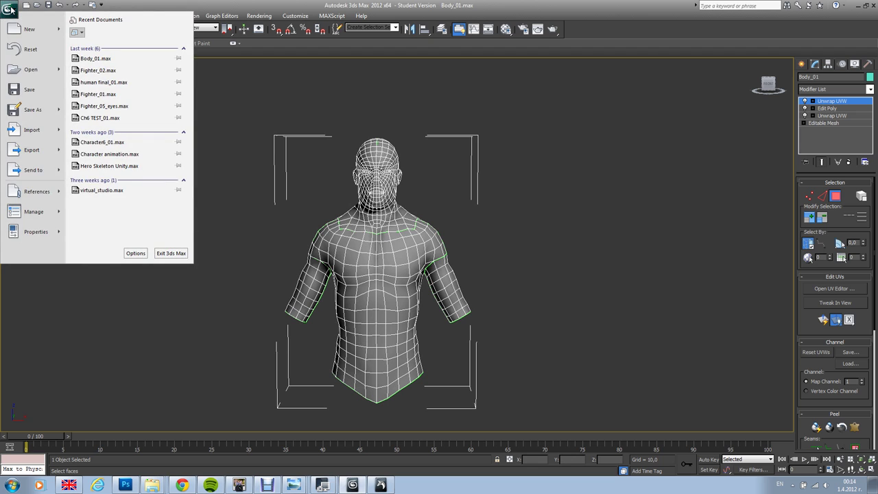
mouse_move(33, 134)
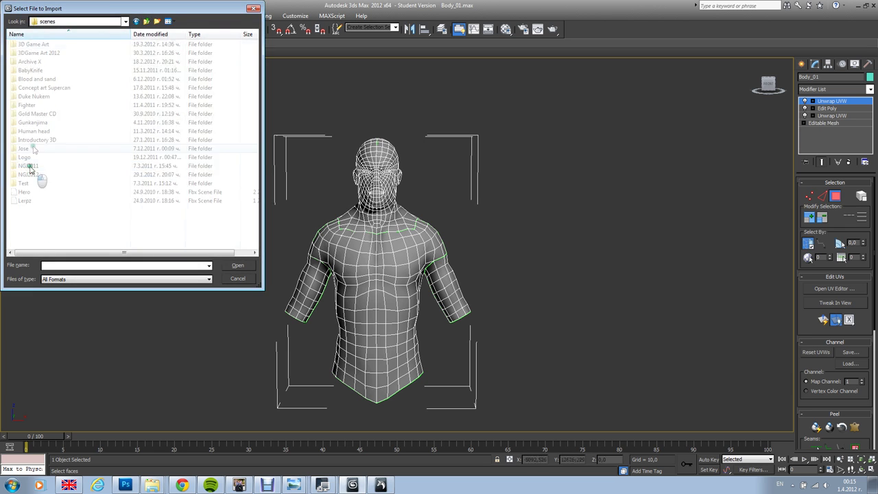
double_click(41, 156)
click(39, 46)
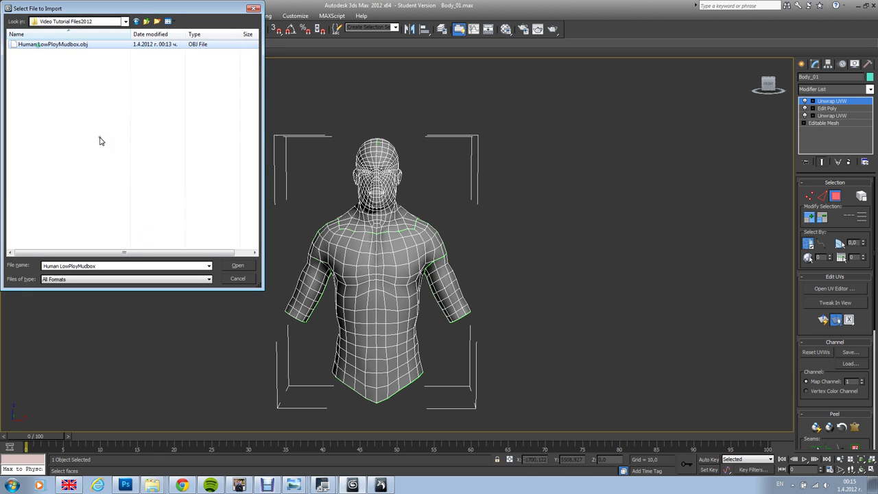
click(236, 267)
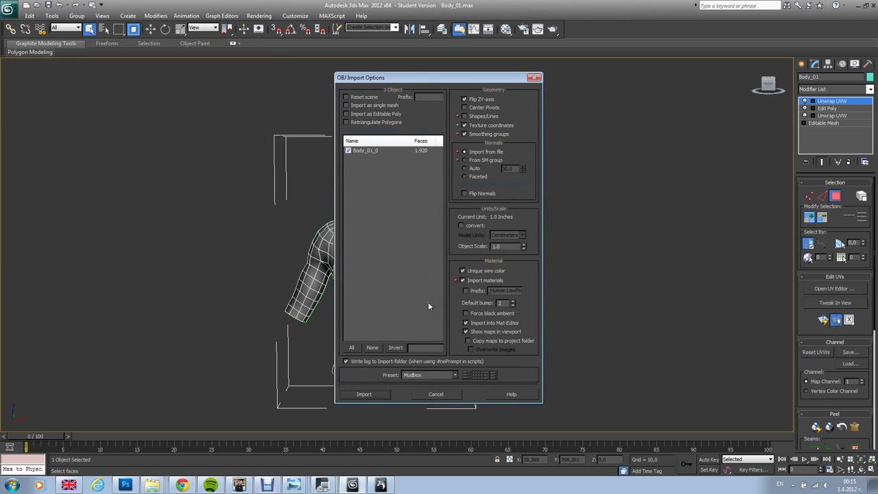
click(364, 394)
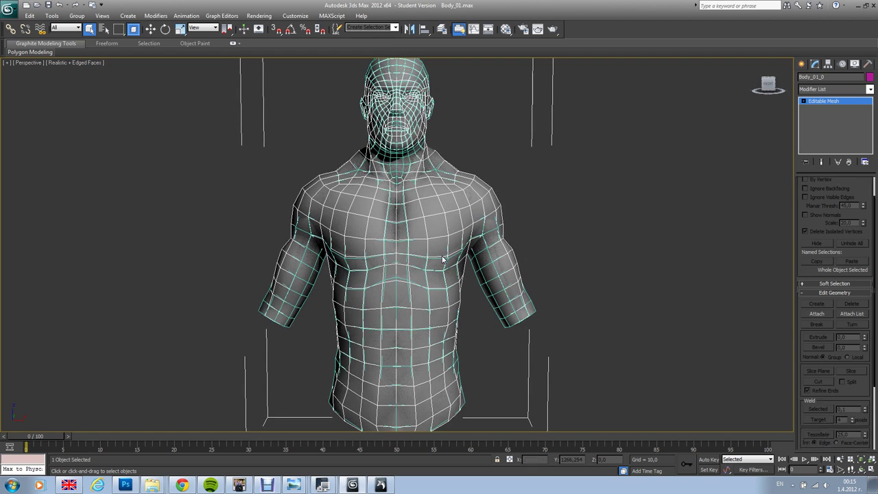
Move the imported Body_01_0 mesh left along X so it sits beside the original Body_01 bust
key(z)
key(z)
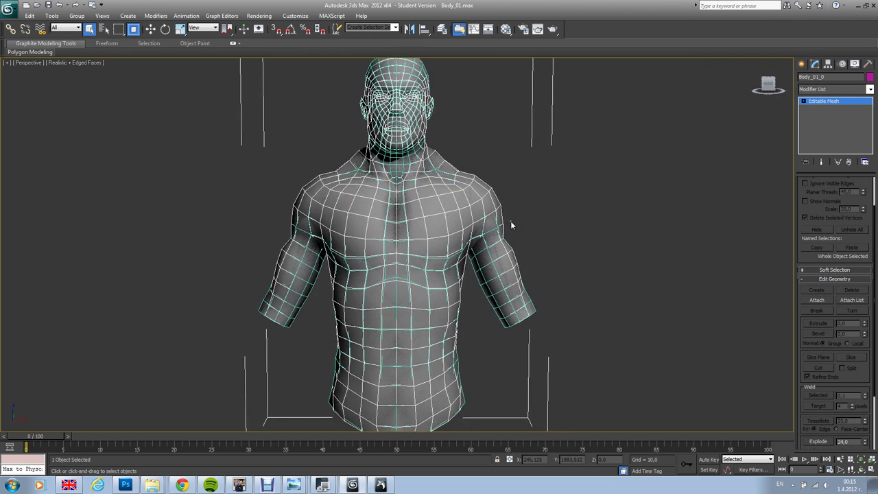
key(z)
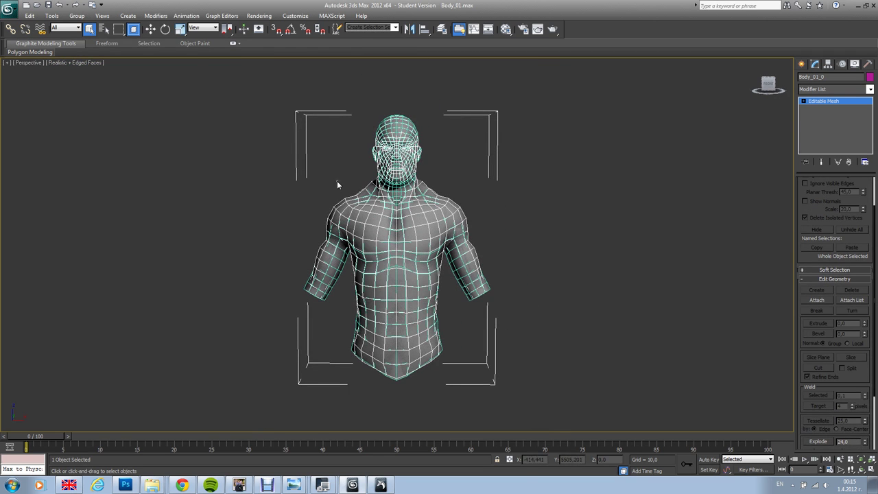
click(152, 29)
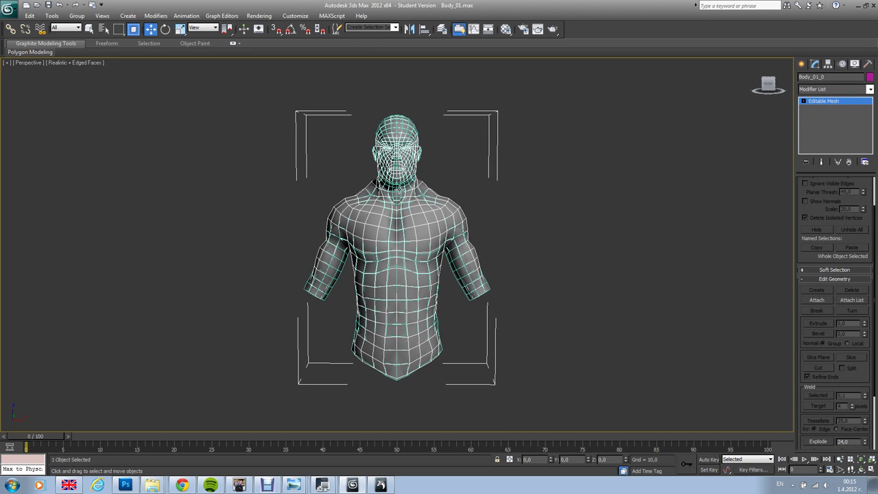
scroll(399, 245, down, 5)
scroll(399, 246, up, 2)
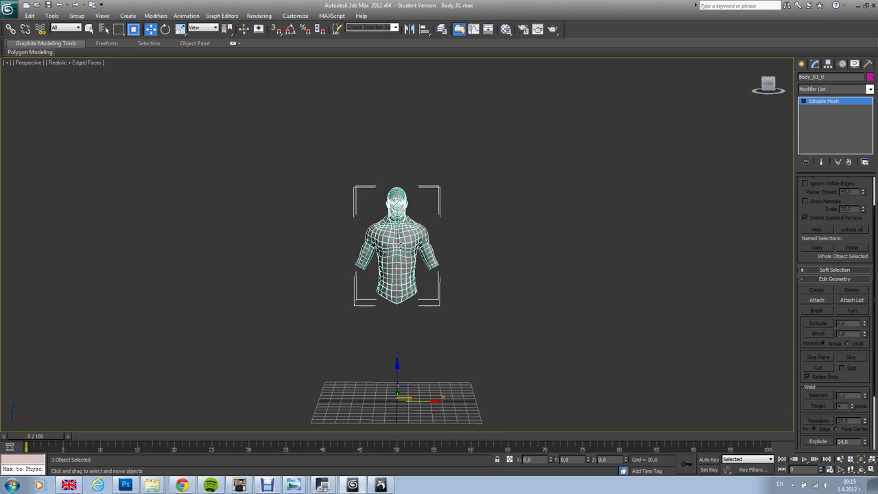
shift+drag(447, 409, 357, 410)
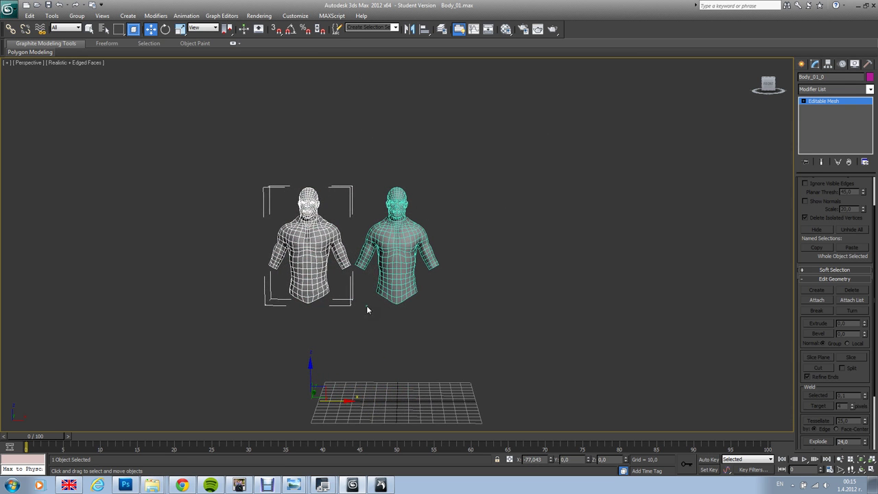
scroll(385, 272, up, 3)
scroll(387, 267, up, 3)
scroll(388, 270, down, 2)
scroll(388, 270, up, 1)
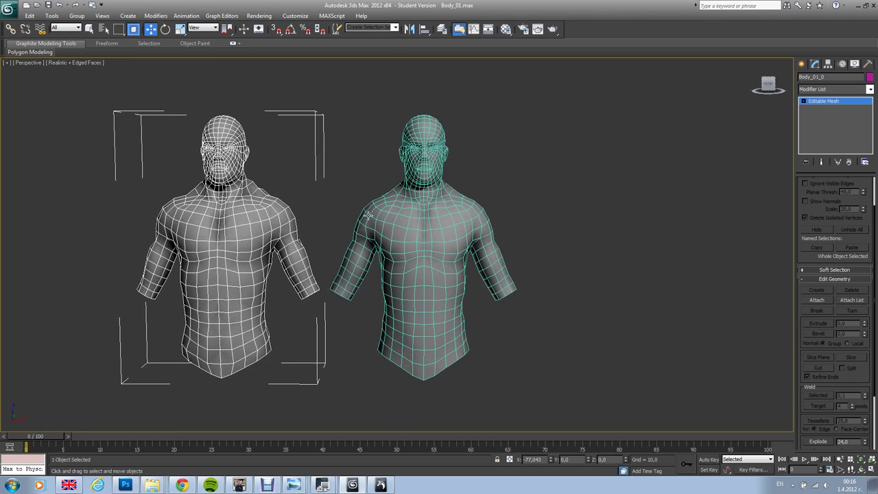
click(427, 216)
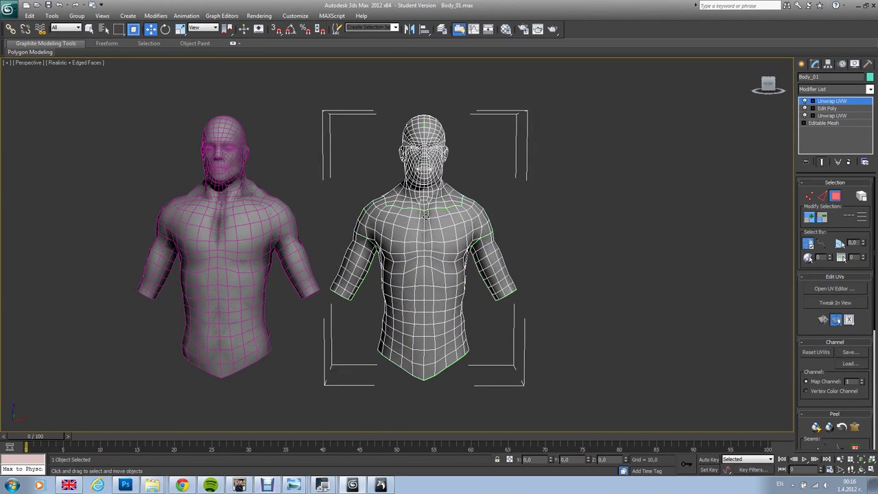
click(229, 232)
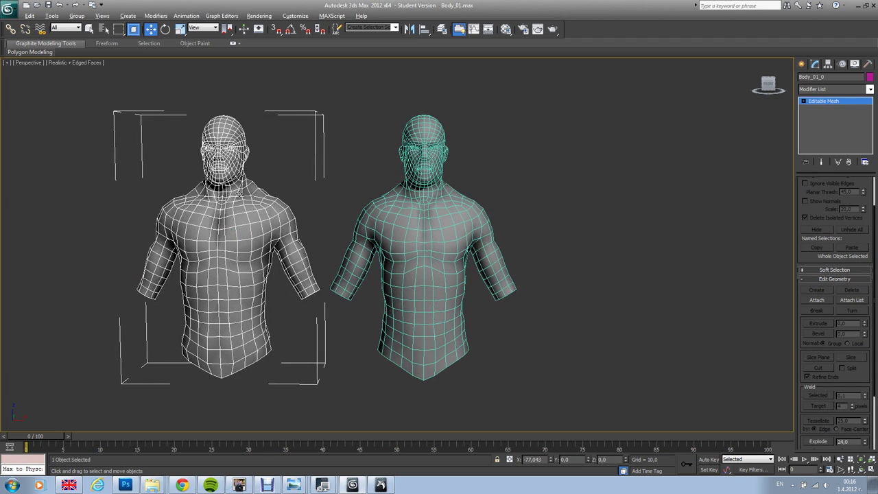
alt+middle_drag(240, 194, 261, 193)
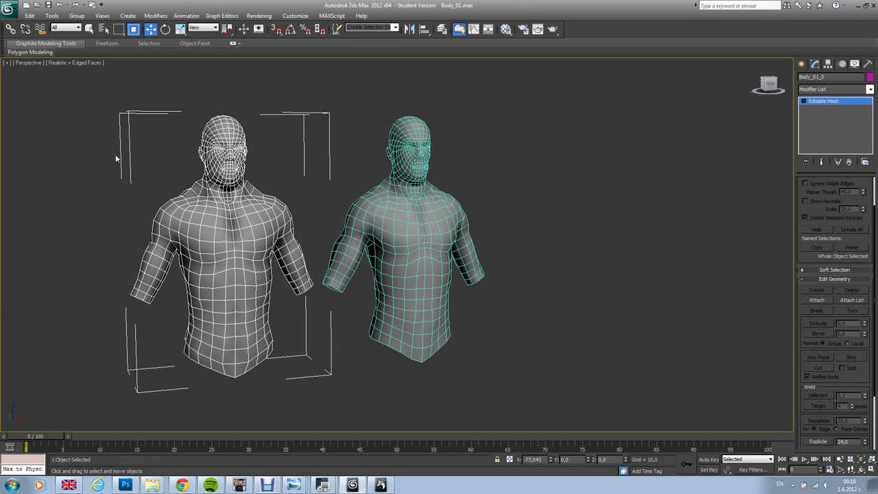
Assign human Body Diffuse.psd as a Bitmap Diffuse map on the first sample material
key(m)
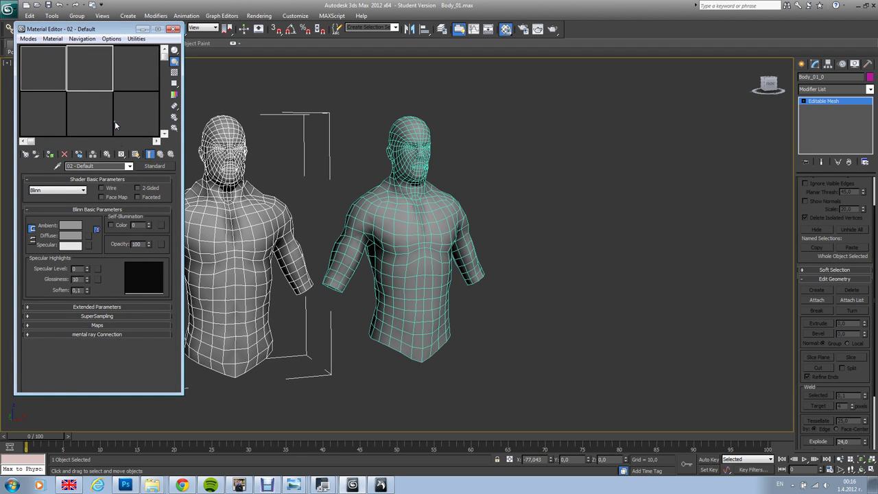
click(48, 74)
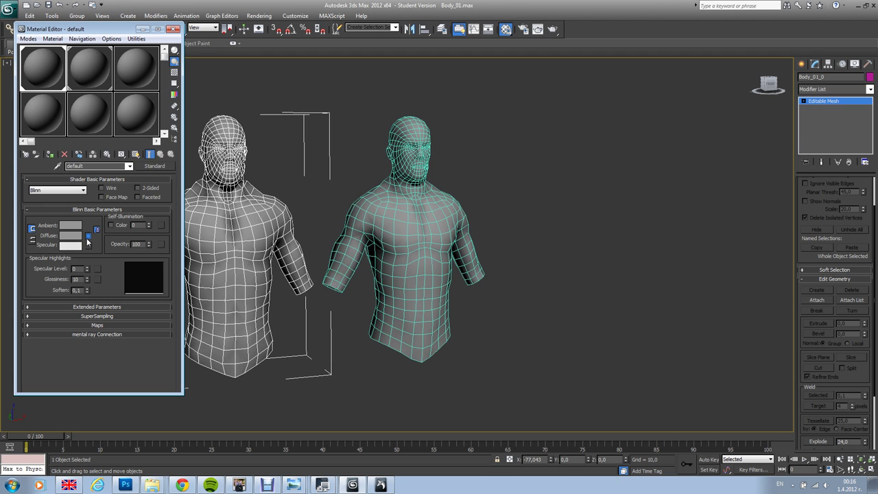
click(88, 236)
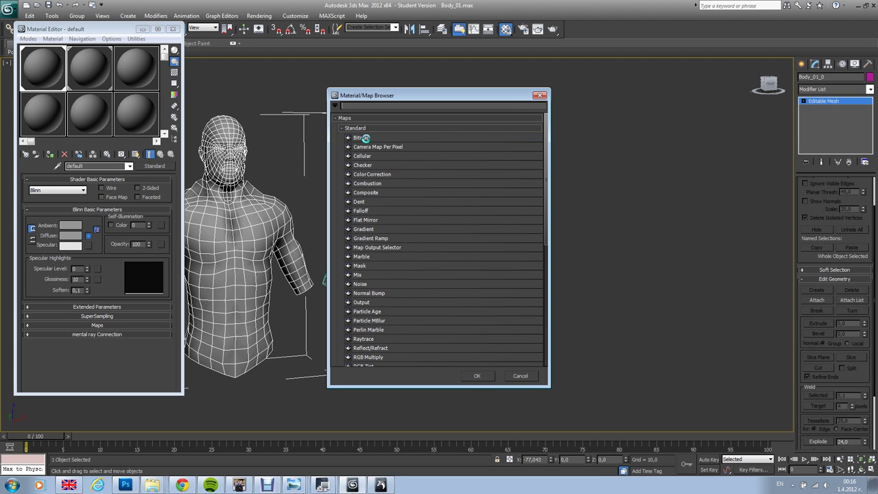
double_click(364, 138)
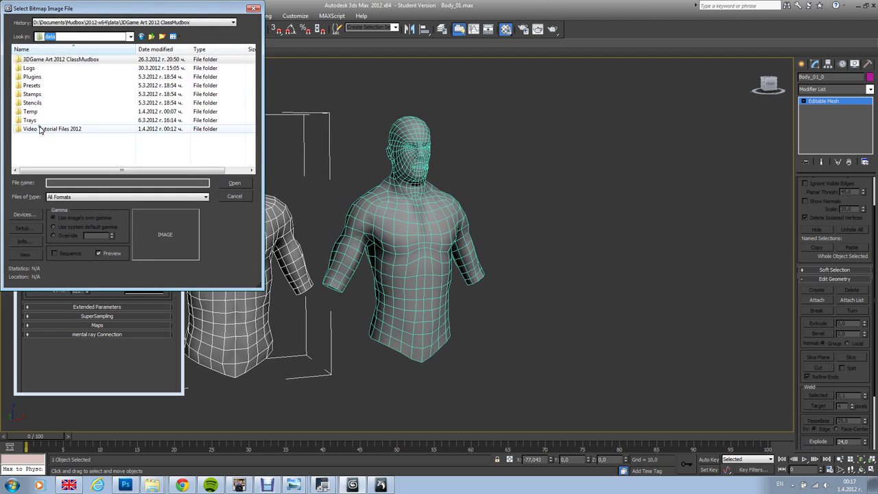
double_click(39, 129)
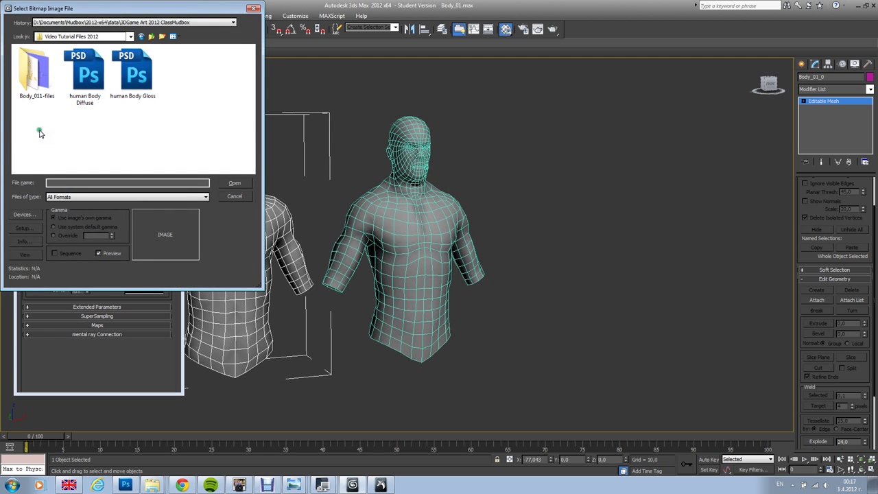
click(92, 82)
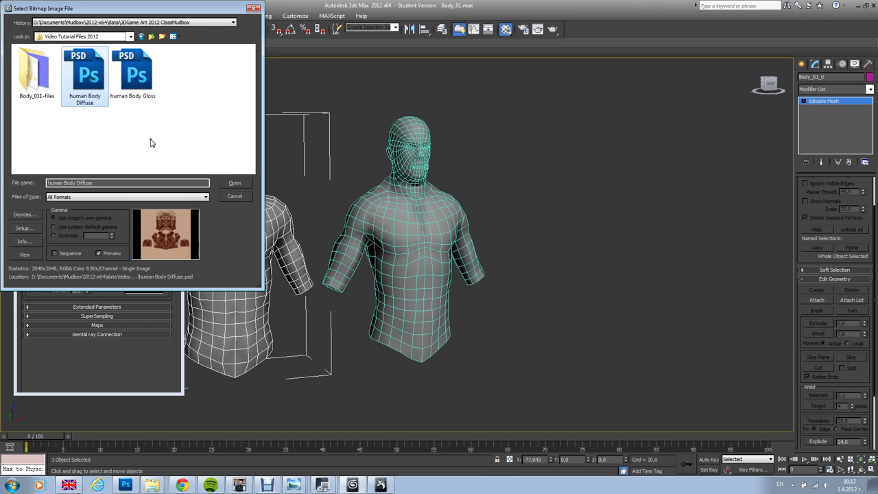
click(232, 184)
click(101, 221)
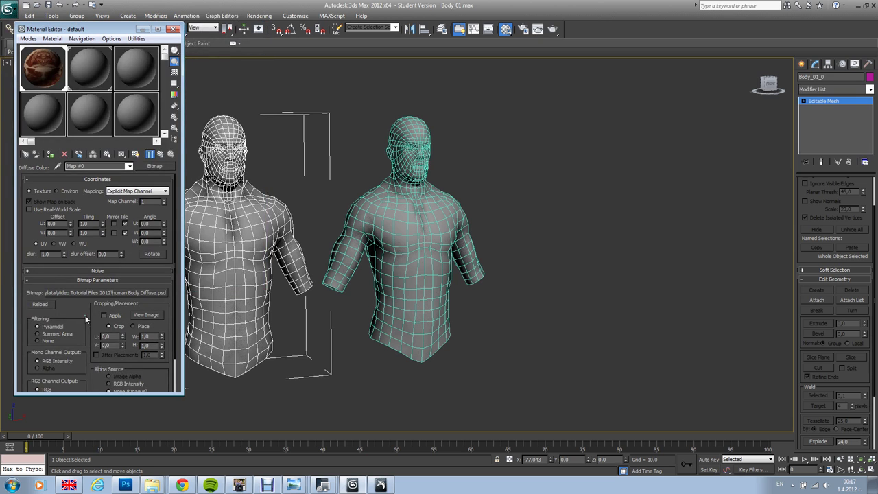
click(160, 155)
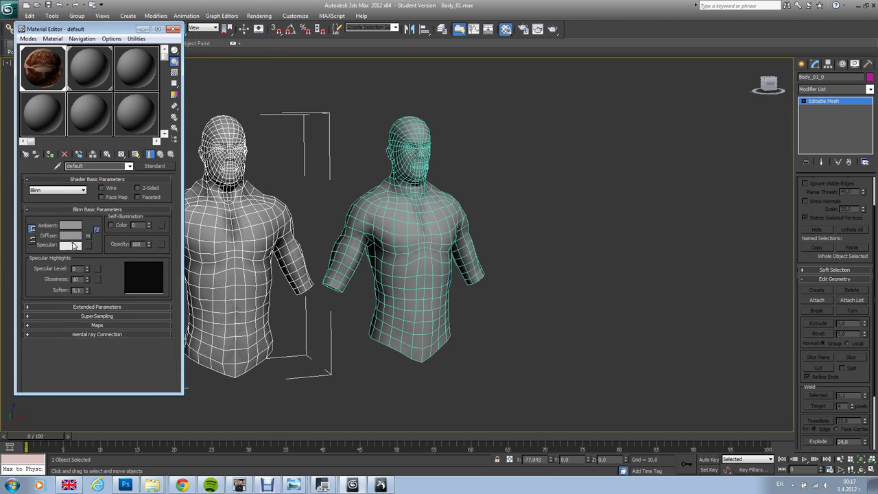
Put a Normal Bump map, amount 30, in the material's Bump slot
click(97, 325)
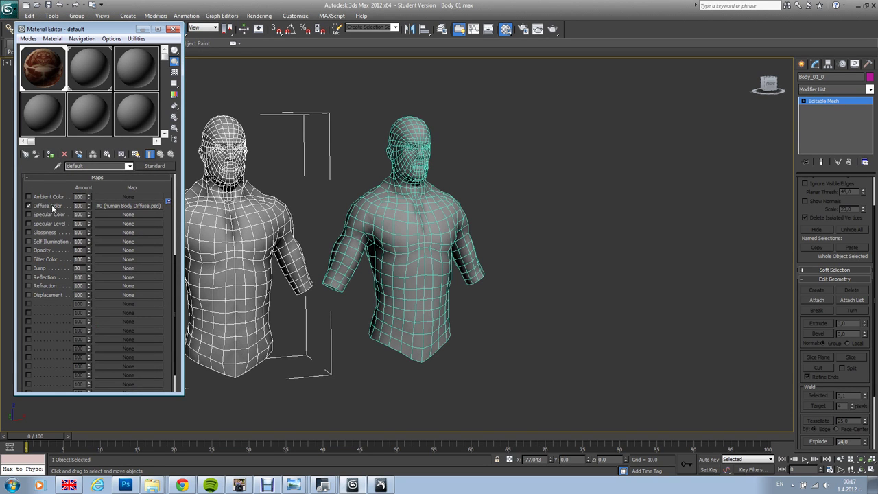
click(123, 268)
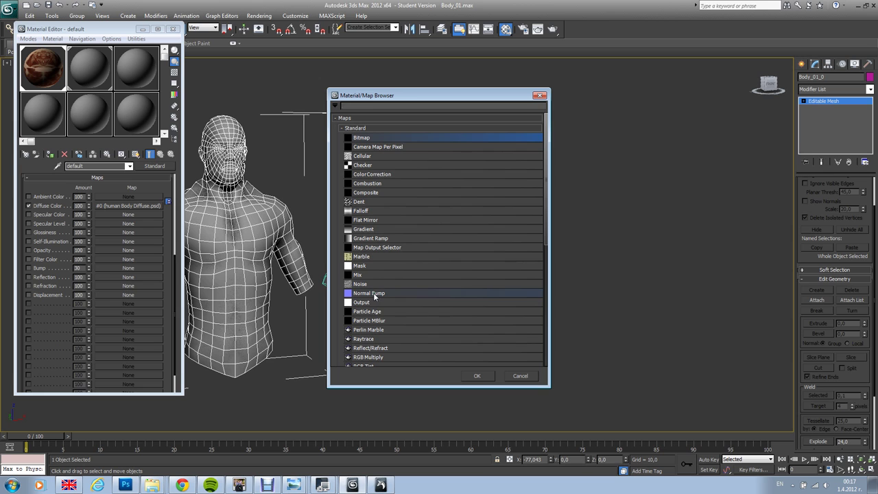
click(375, 294)
double_click(376, 295)
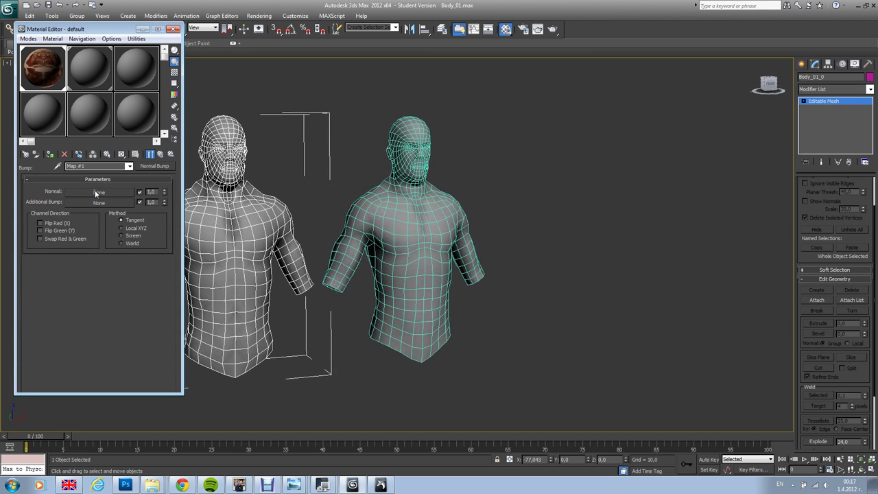
Load Human Body Normal Map.png as the Normal Bump's normal bitmap and return to the material's maps
click(96, 192)
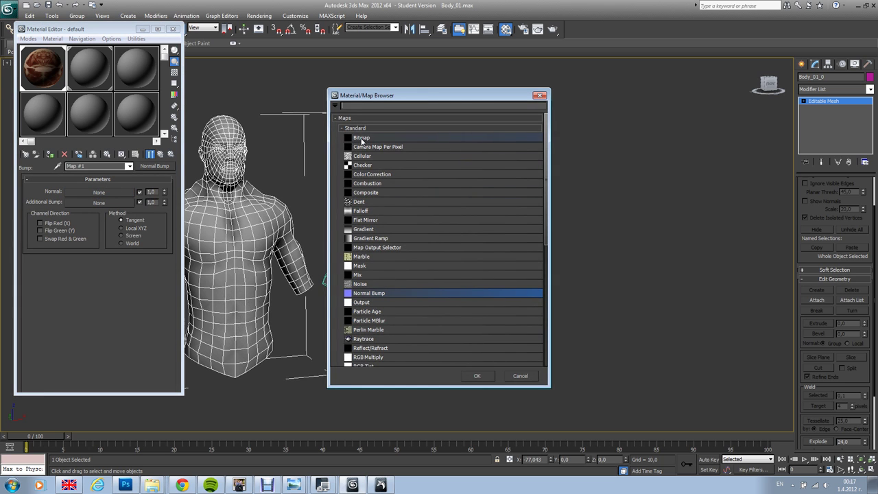
double_click(362, 139)
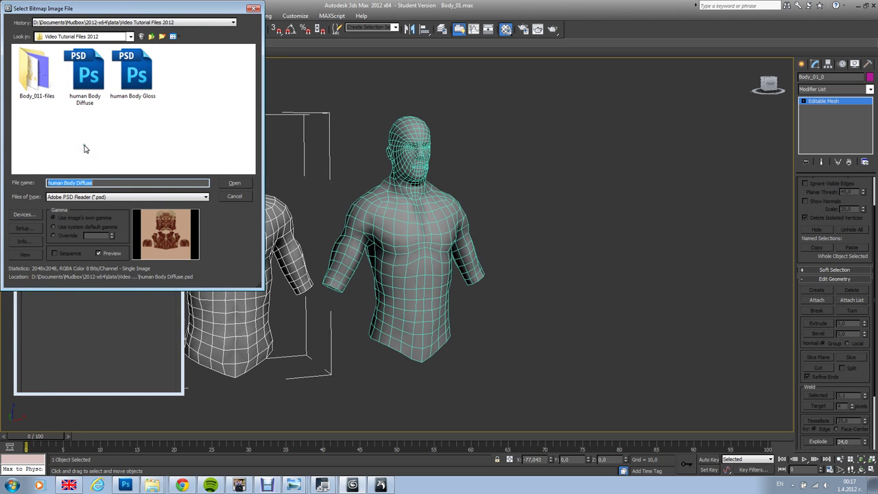
double_click(48, 93)
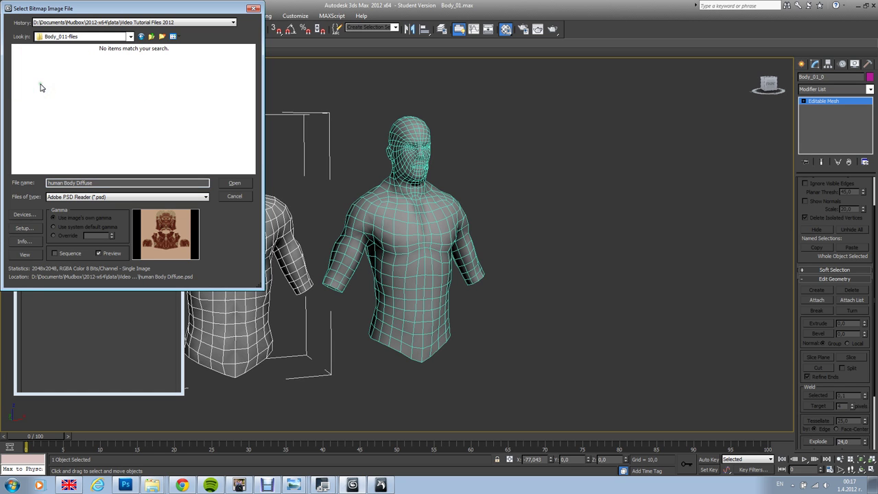
click(160, 197)
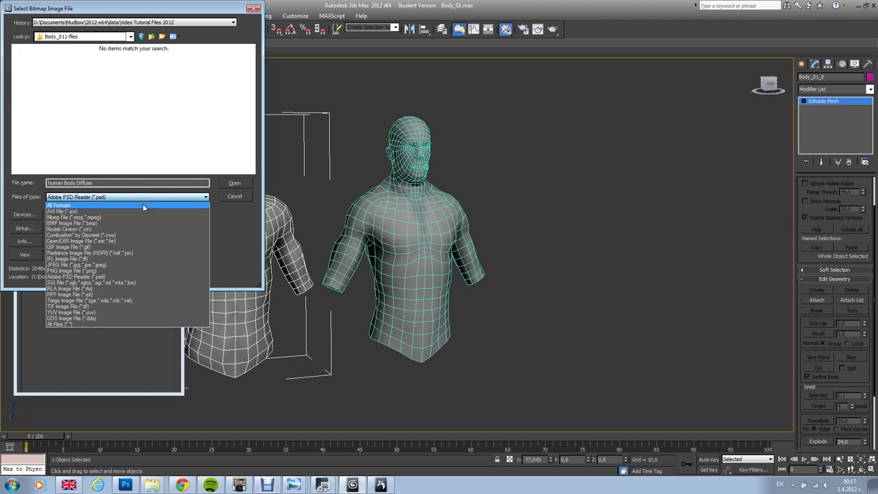
click(143, 205)
drag(252, 79, 253, 164)
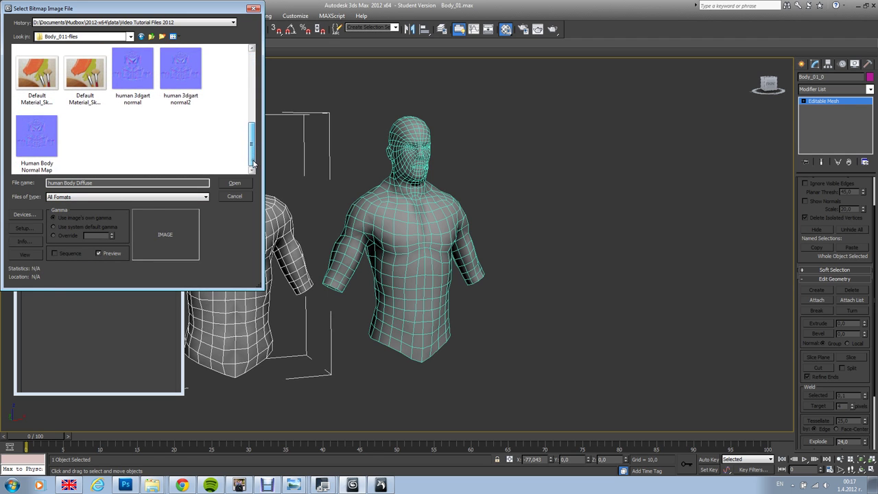
click(37, 143)
click(234, 184)
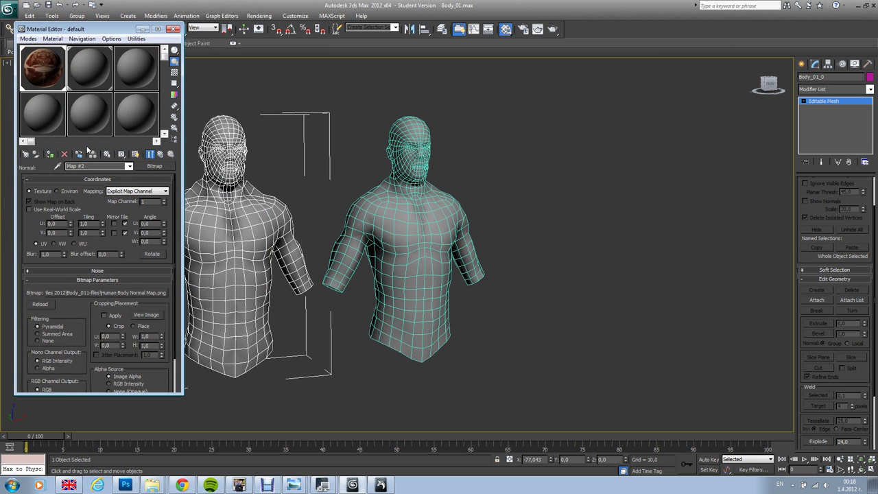
click(161, 154)
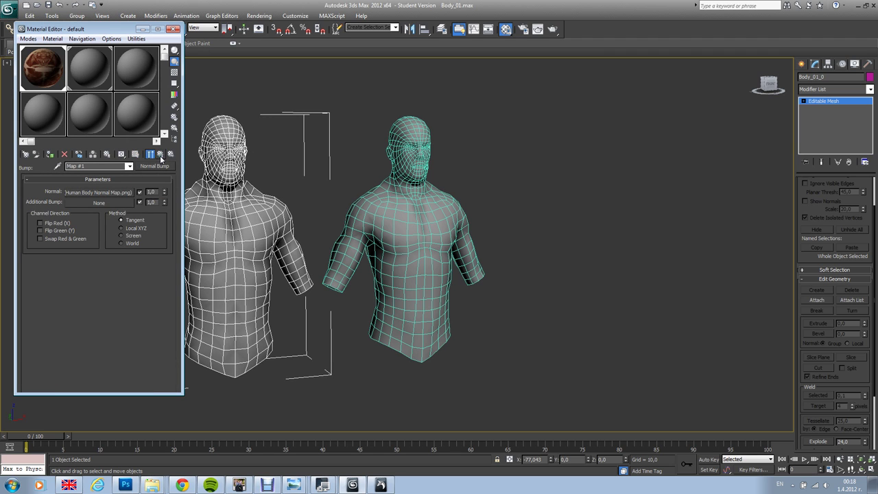
click(156, 166)
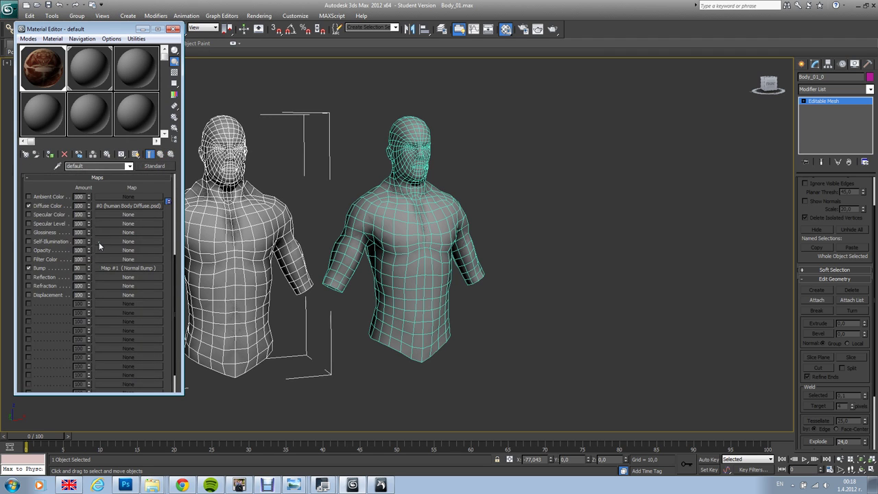
Load human Body Gloss.psd as a Bitmap in the Glossiness map slot
click(126, 233)
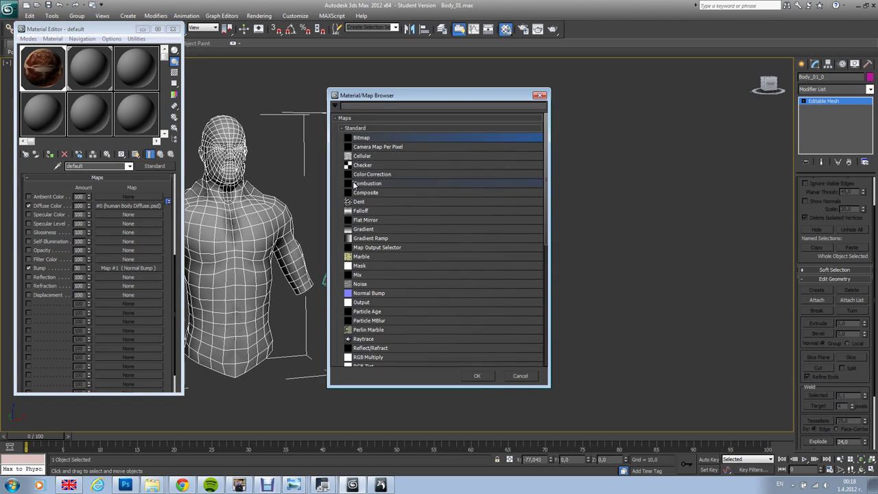
double_click(364, 138)
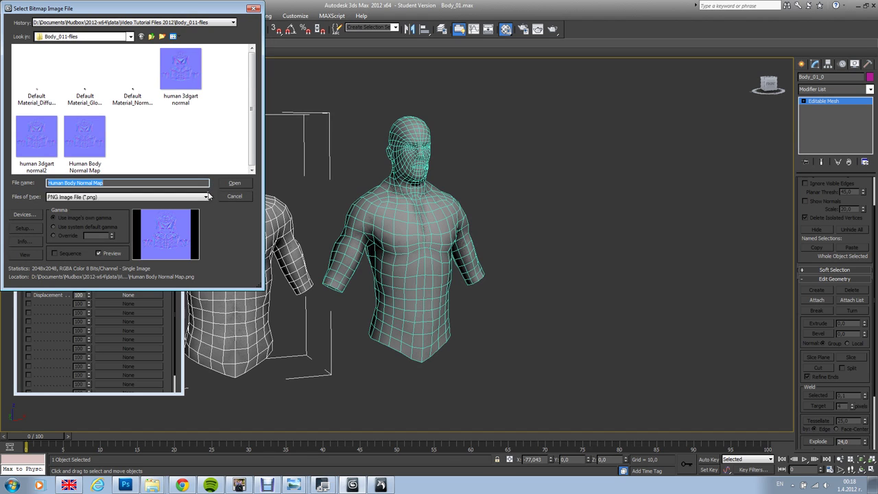
click(152, 36)
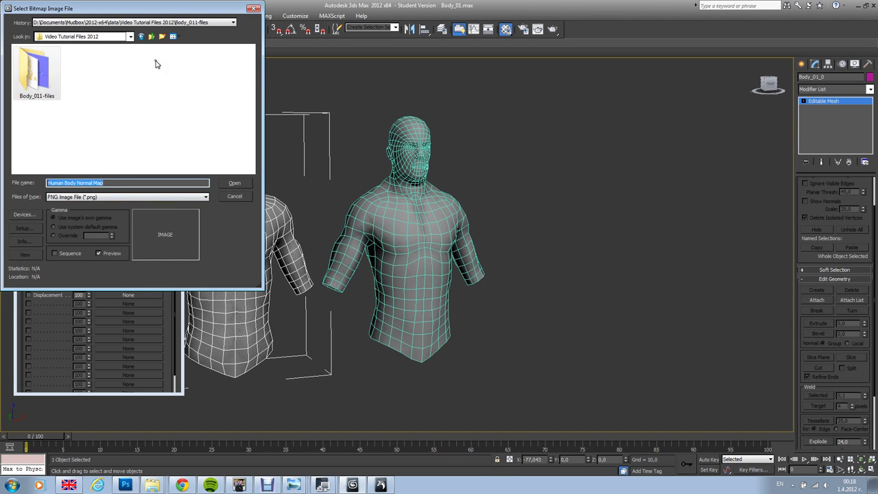
click(119, 199)
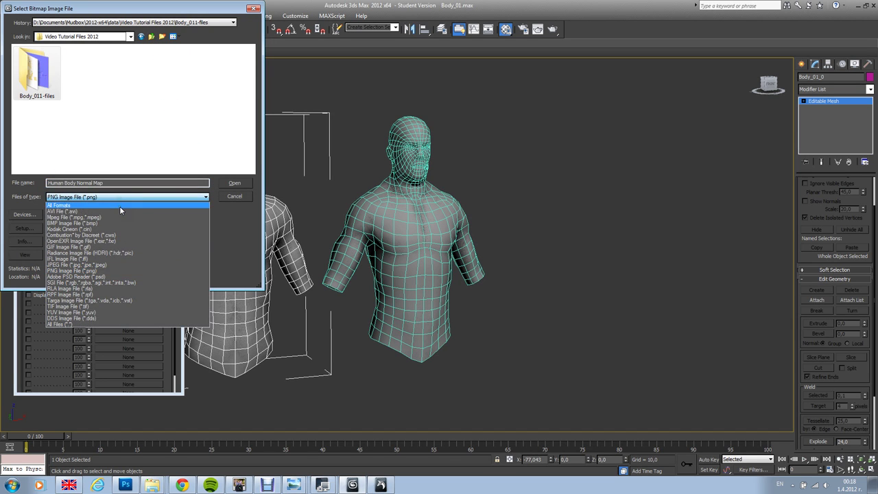
click(119, 206)
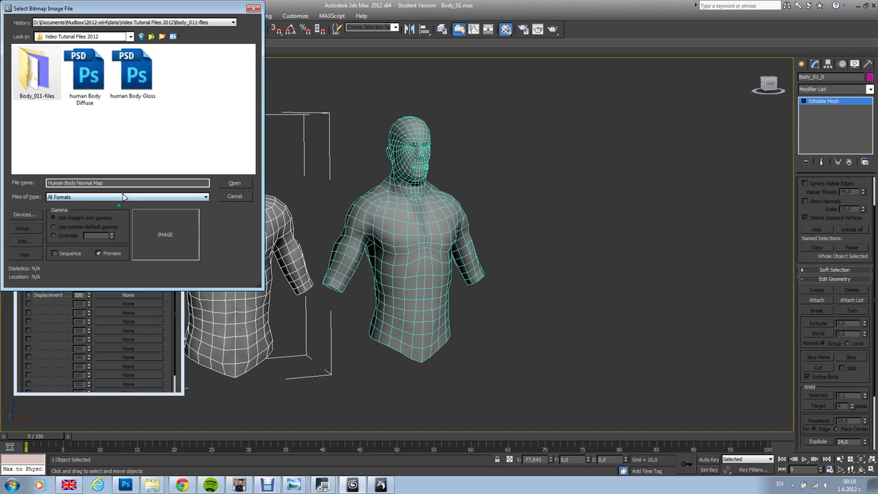
click(133, 72)
click(234, 184)
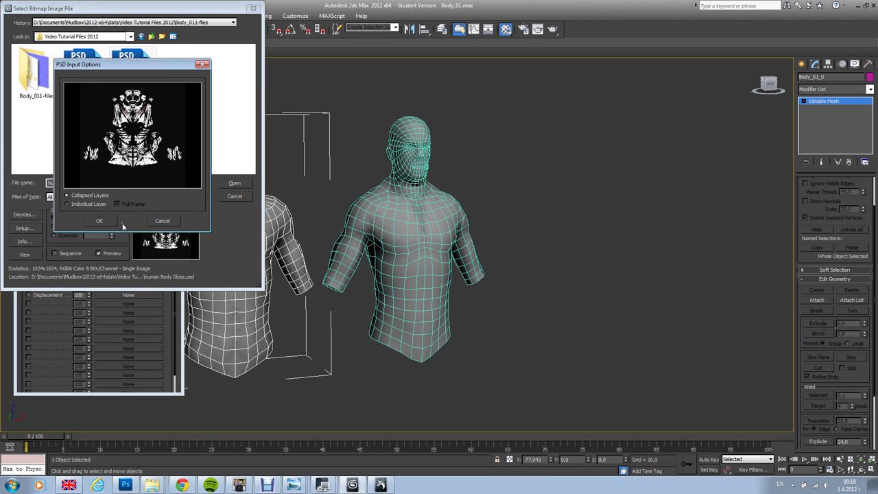
click(111, 222)
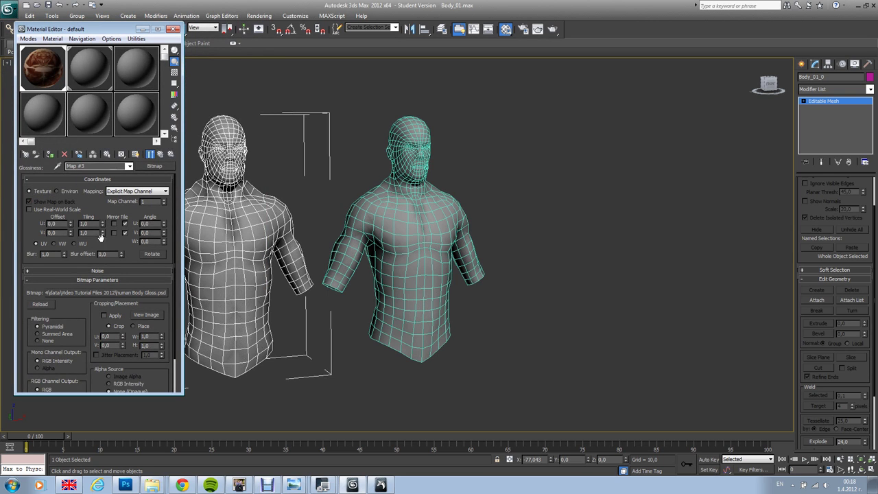
click(160, 154)
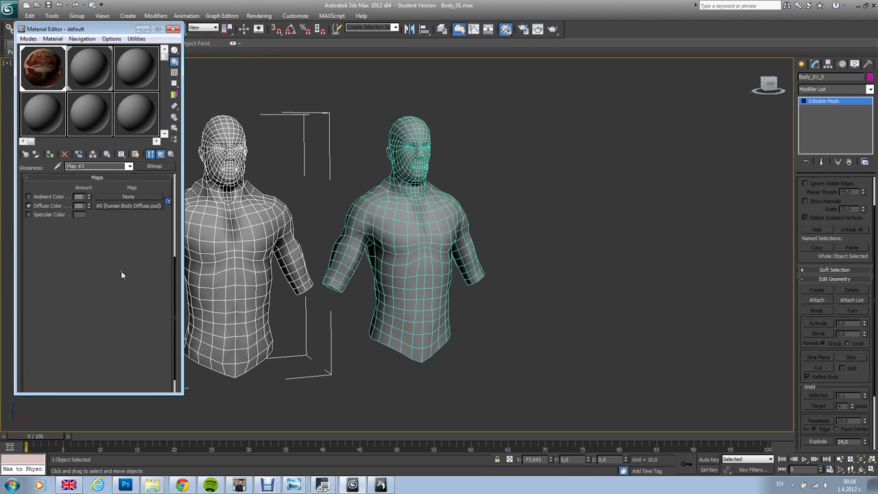
Copy the gloss map onto Specular Level and set the amounts to 78 and 72
drag(126, 234, 126, 227)
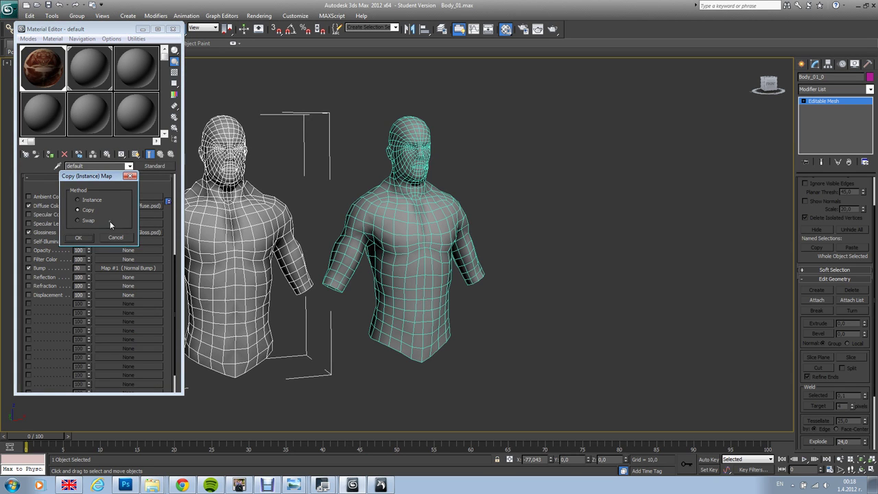
click(79, 238)
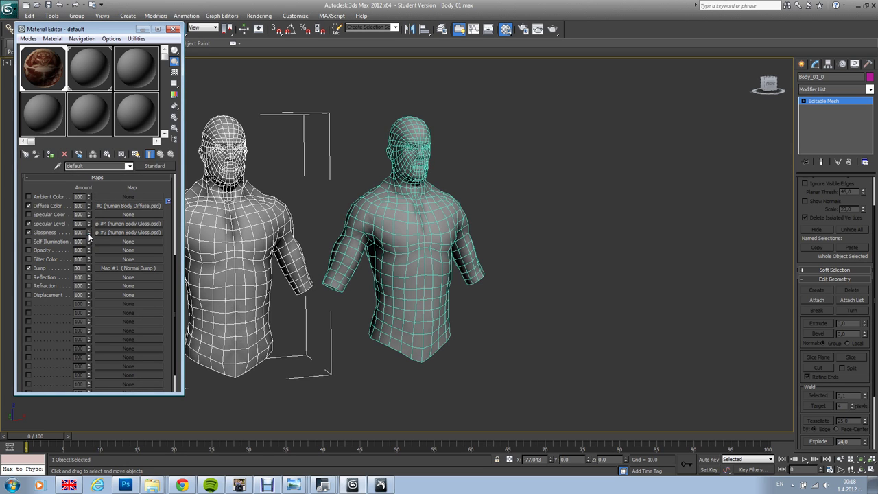
drag(88, 225, 86, 243)
Turn on the textured skin material's viewport display and assign it to both torsos
alt+middle_drag(323, 211, 233, 143)
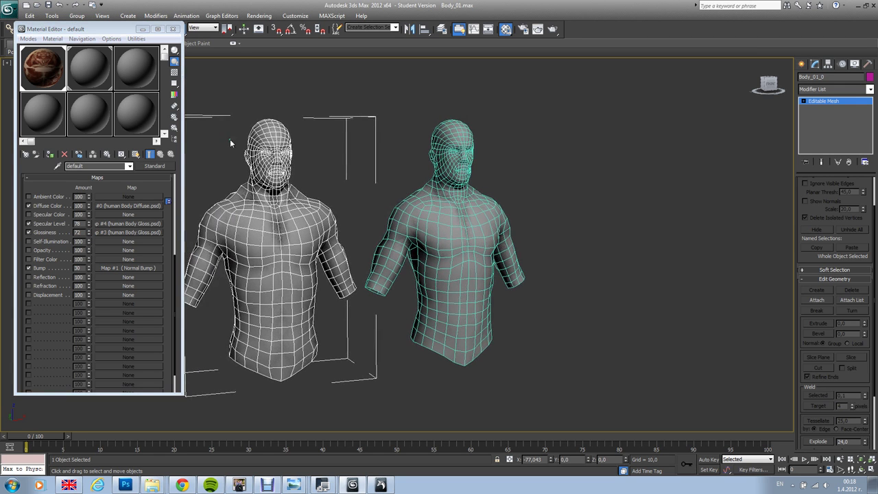
click(43, 76)
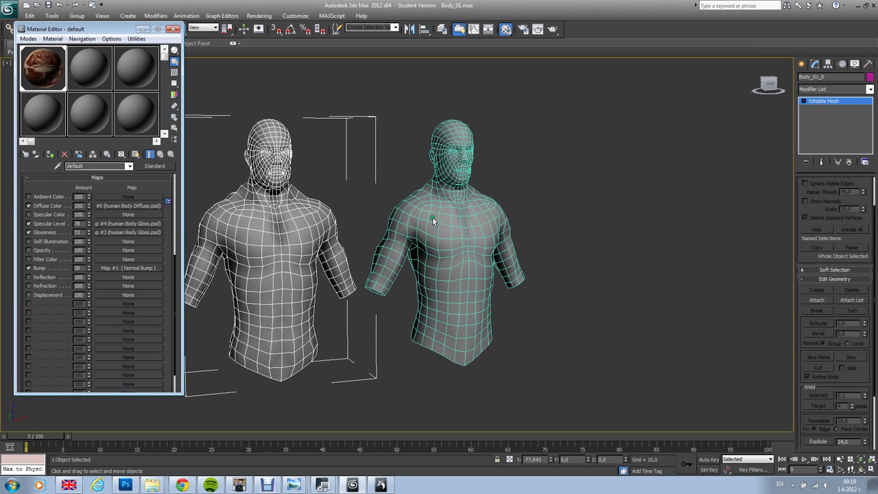
click(135, 155)
drag(42, 75, 274, 188)
Frame the torso's neck and shoulders in the view and start a render
scroll(332, 209, up, 3)
middle_drag(334, 200, 363, 220)
scroll(363, 219, up, 3)
scroll(363, 220, up, 3)
scroll(363, 218, down, 3)
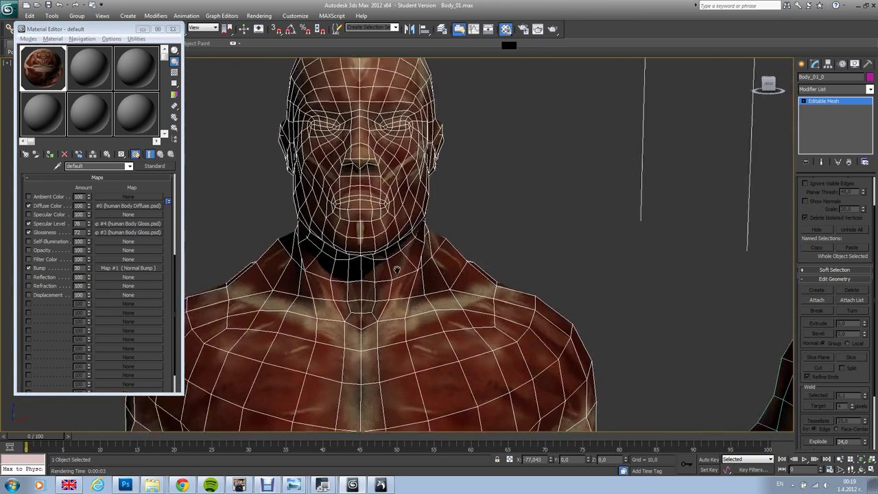
scroll(363, 206, up, 3)
scroll(366, 204, down, 3)
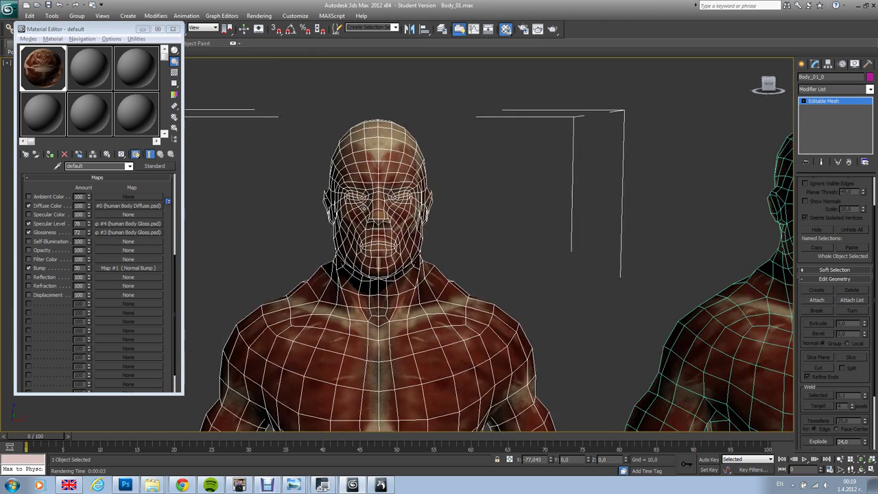
scroll(366, 204, up, 1)
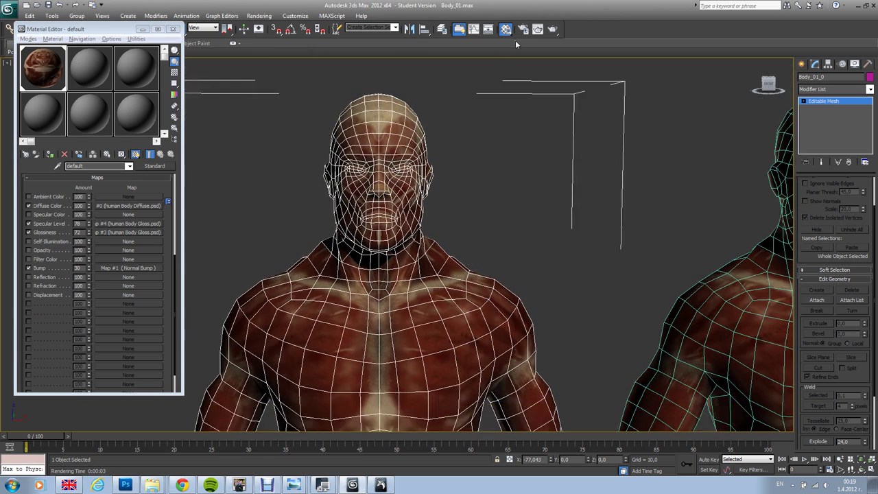
click(553, 30)
Render the Perspective view of the bust at 1920x1080 with the Default Scanline Renderer
key(F10)
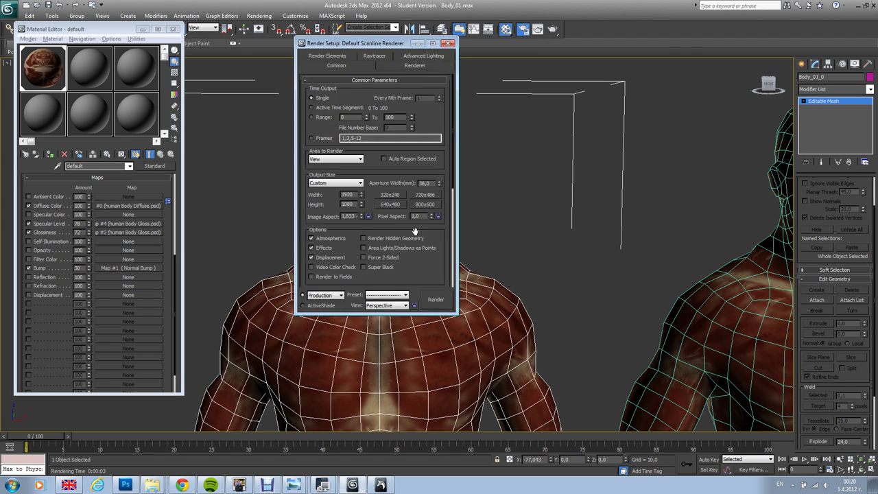
click(432, 300)
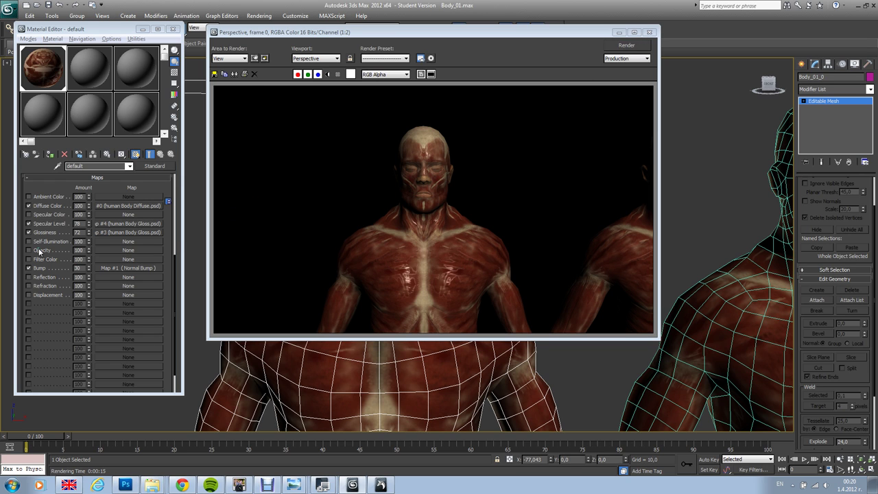
Increase the Normal Bump amount from 30 to 60 and re-render the bust
mouse_move(89, 267)
mouse_down()
mouse_move(100, 278)
mouse_move(98, 263)
mouse_move(84, 268)
mouse_up()
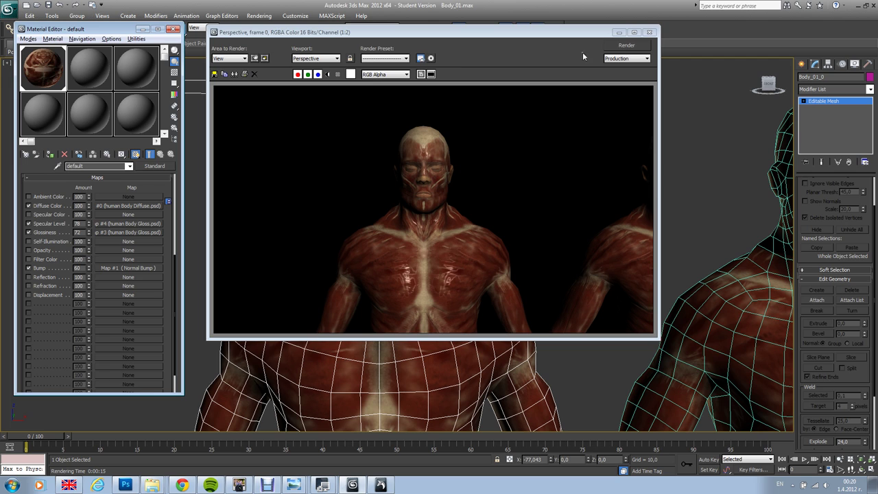
click(627, 45)
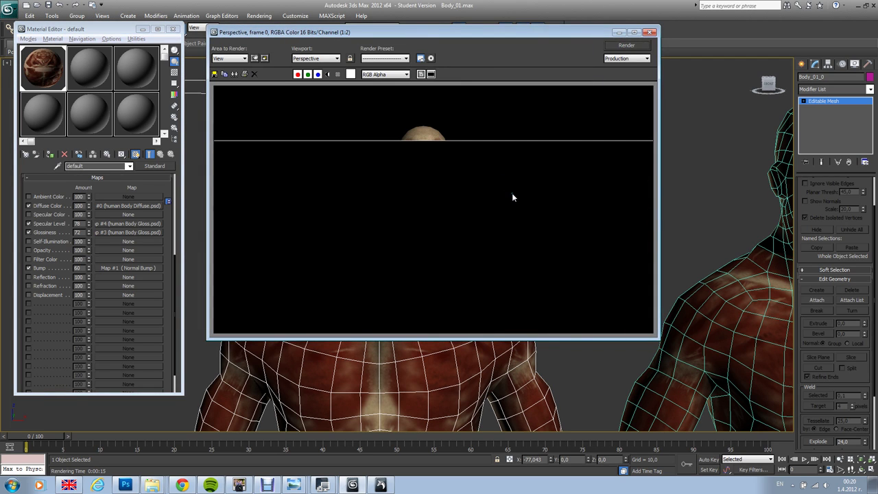